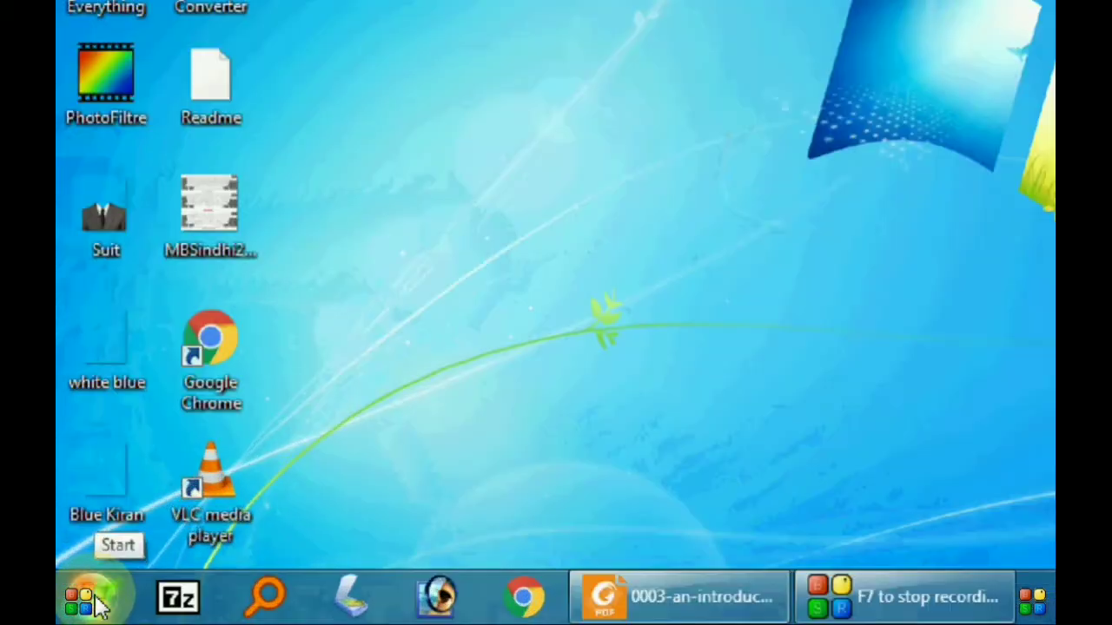
Launch Microsoft Office Word 2003 and close the Getting Started pane beside the new document
click(72, 611)
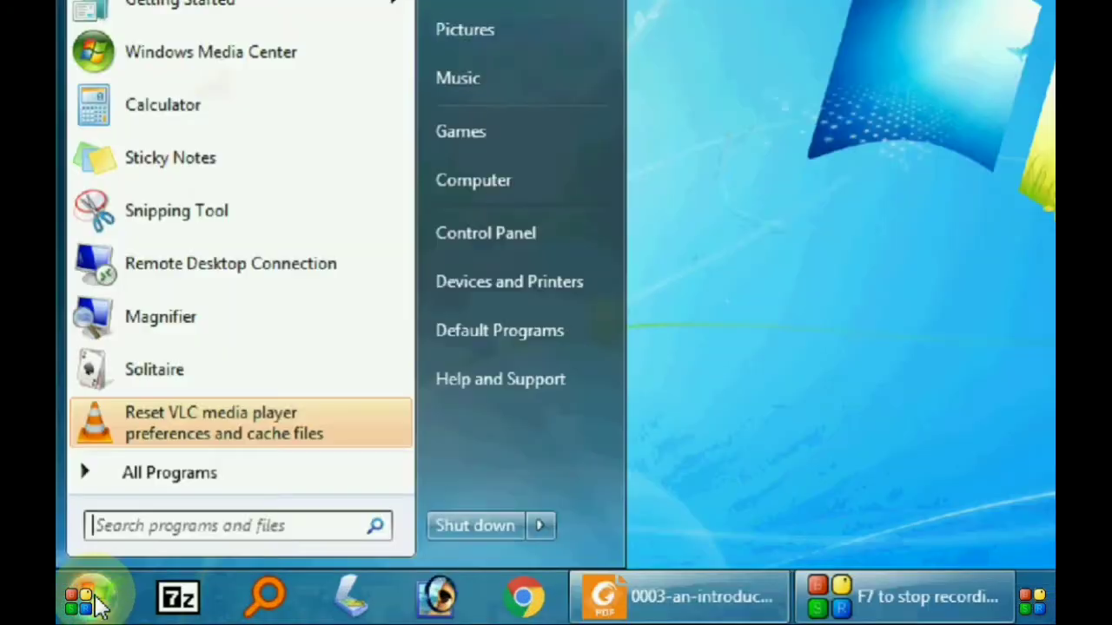
click(184, 474)
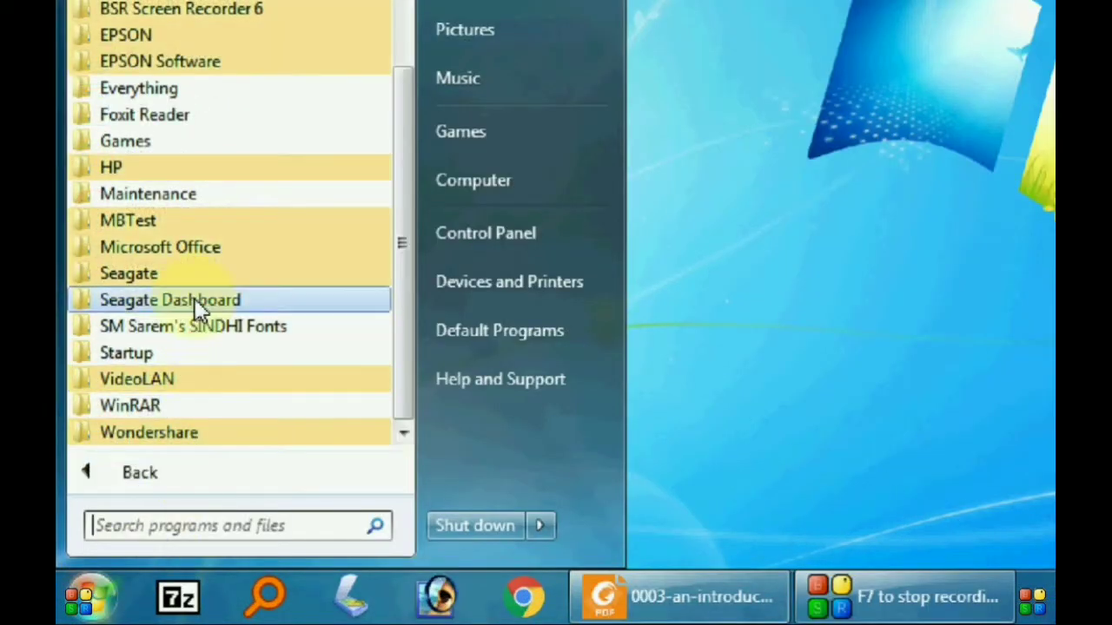
click(243, 250)
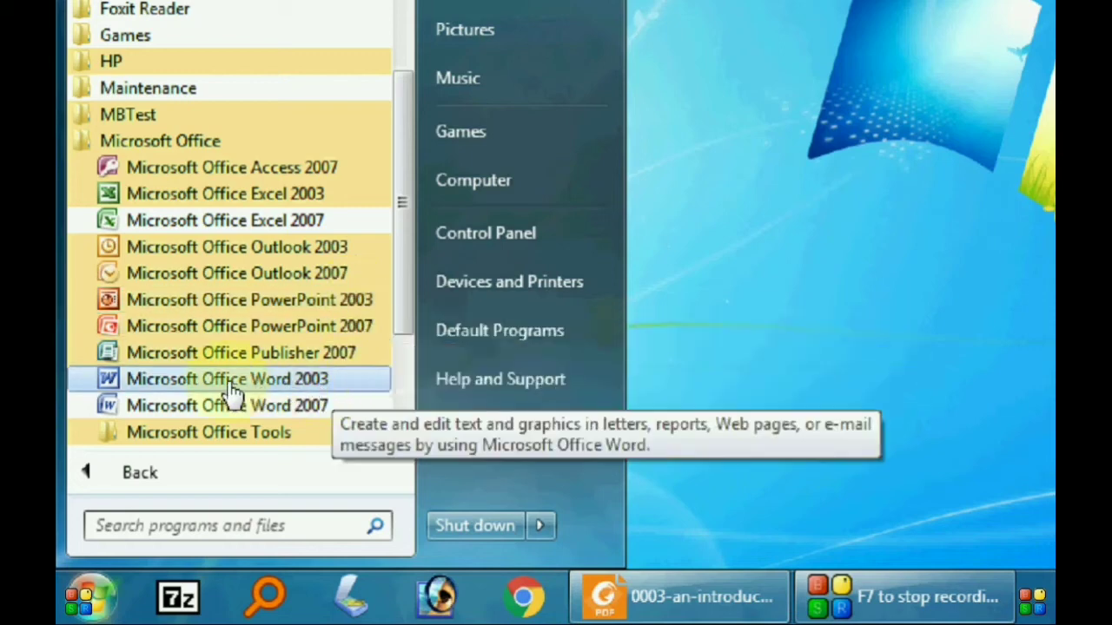
click(228, 380)
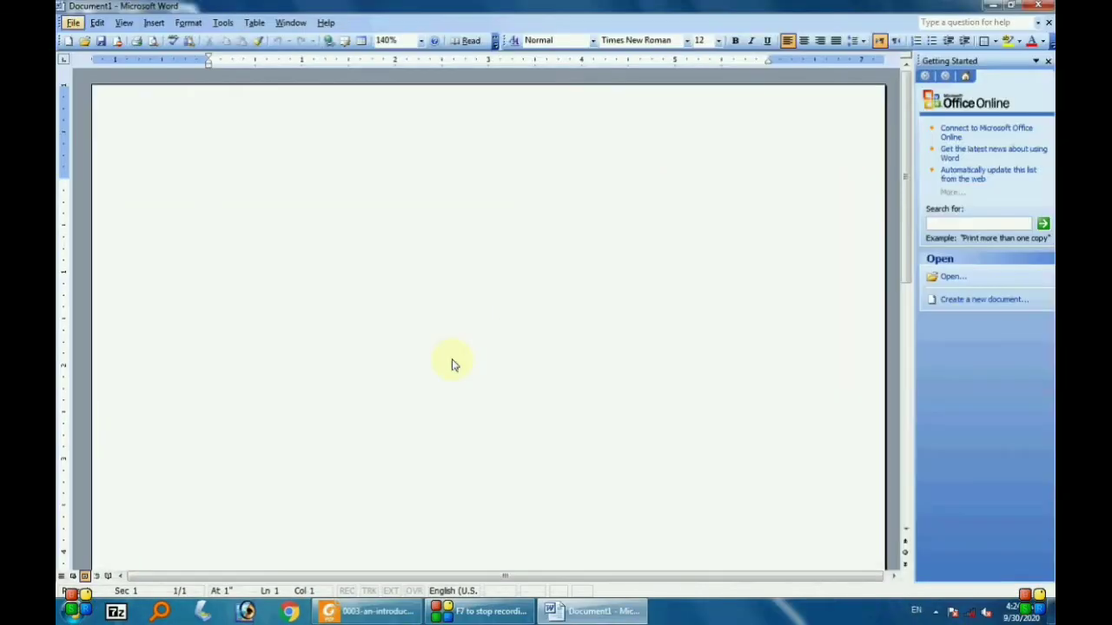
click(1047, 62)
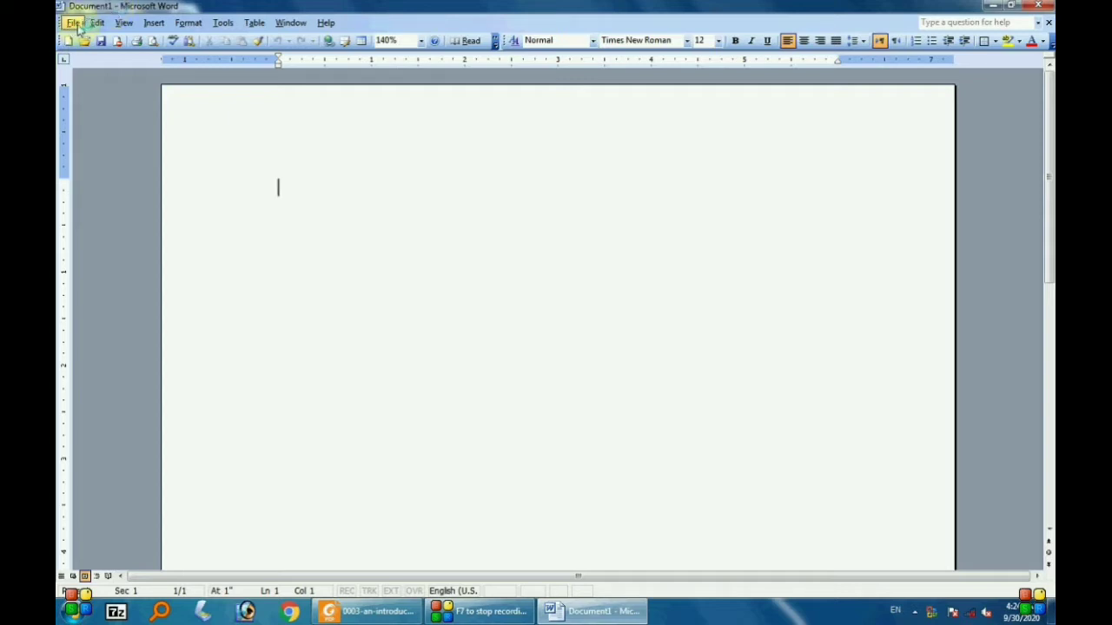
click(74, 23)
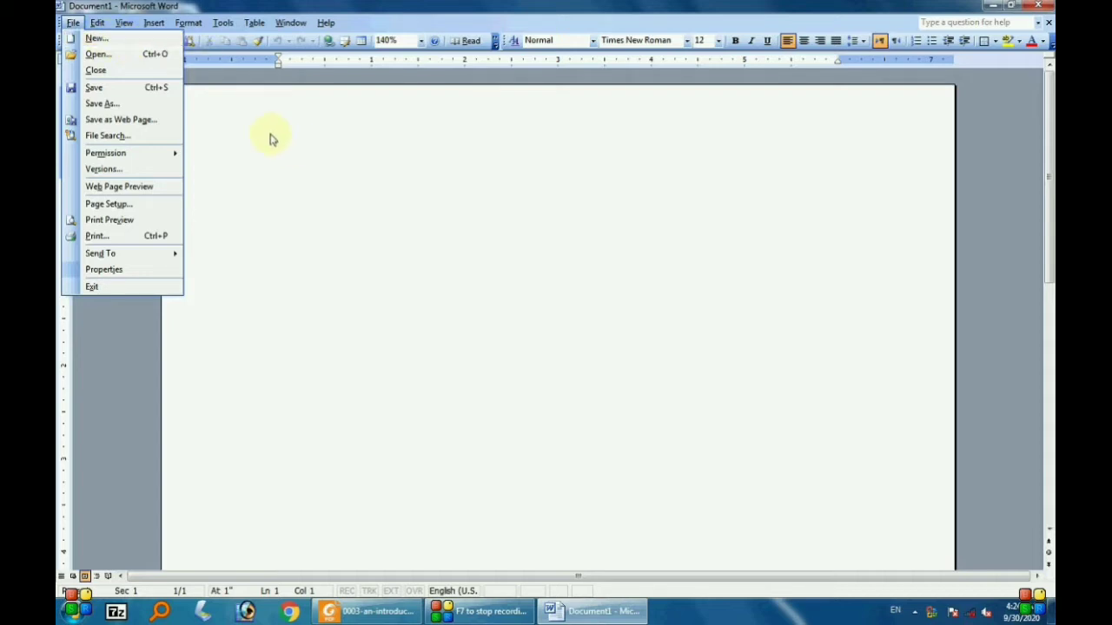
click(382, 182)
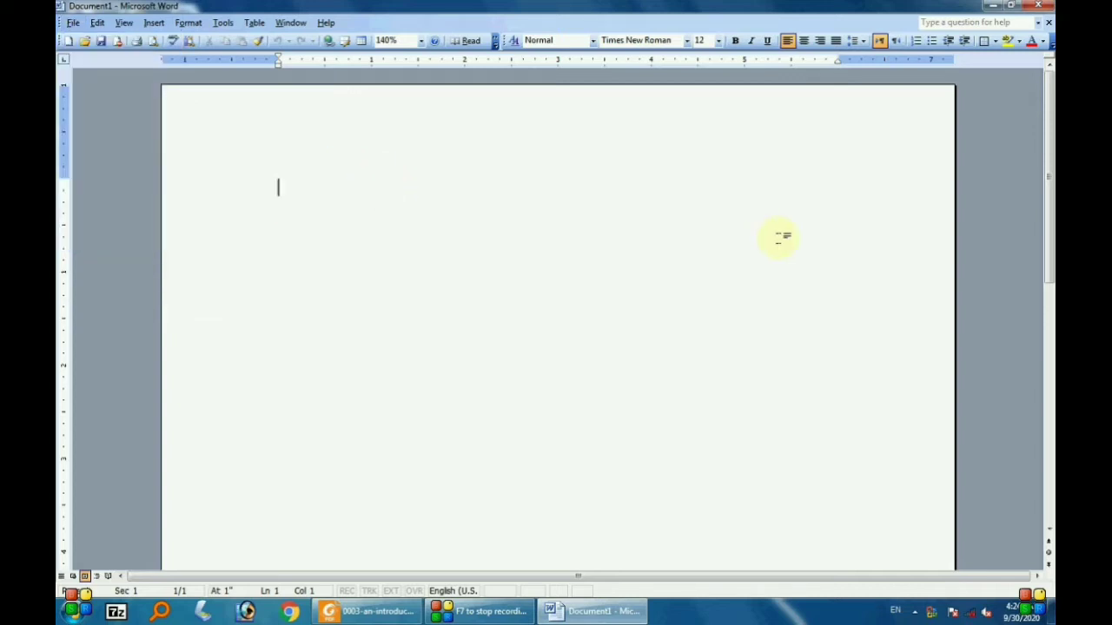
Enter the first three lines of sample text: "Maqsood Skills sdg", "Gadfg adfg" and "Ad fgadf gadf"
text(Macsood Skills)
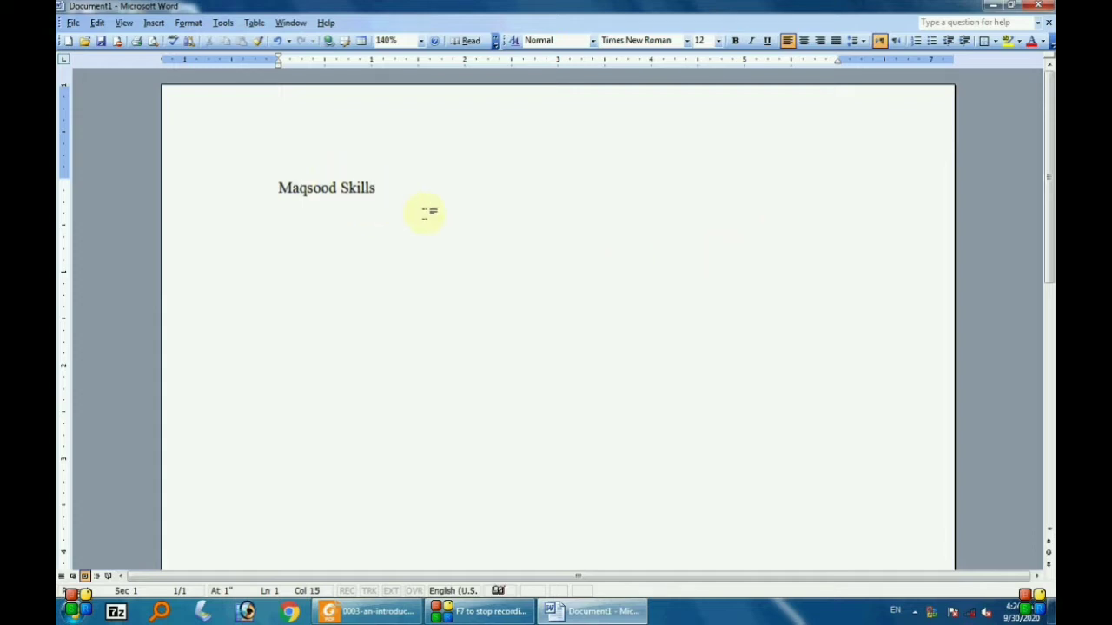
text( sdg)
key(Return)
text(Gadfg adfg)
key(Return)
text(Ad fgadf gadf)
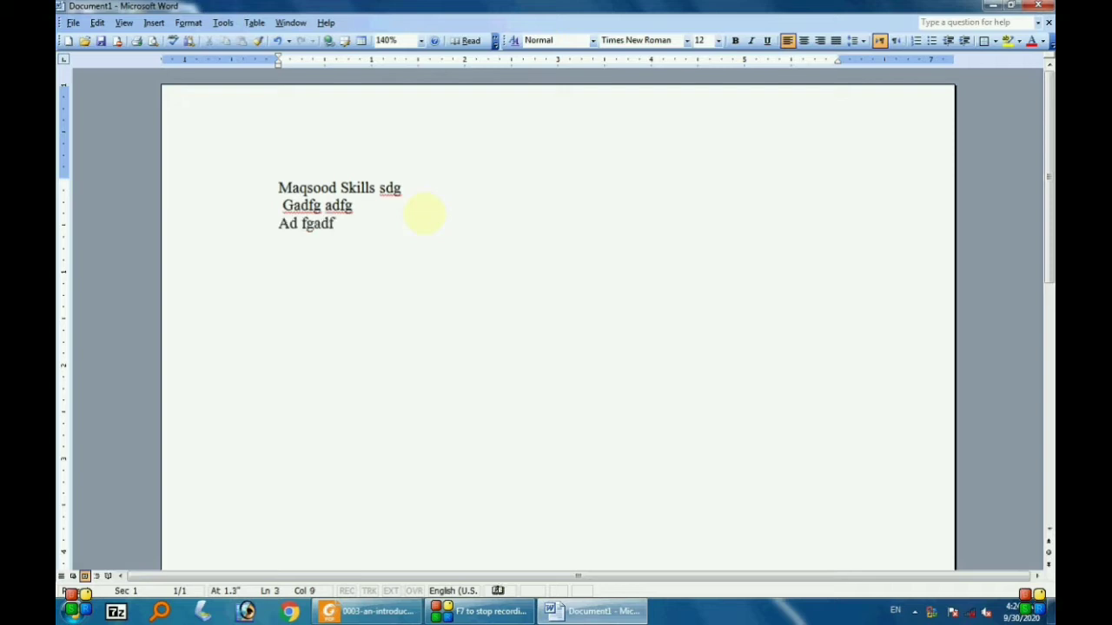
Add five more lines below: "Ad fgadfg adfg", "Ad fgadf gadf", "Daf gadfg adfg", "Asf gadfg ad" and "As dfgagg"
key(Return)
text(Ad fgadfg adfg)
key(Return)
text(Ad fgadf gadf)
key(Return)
text(Daf g)
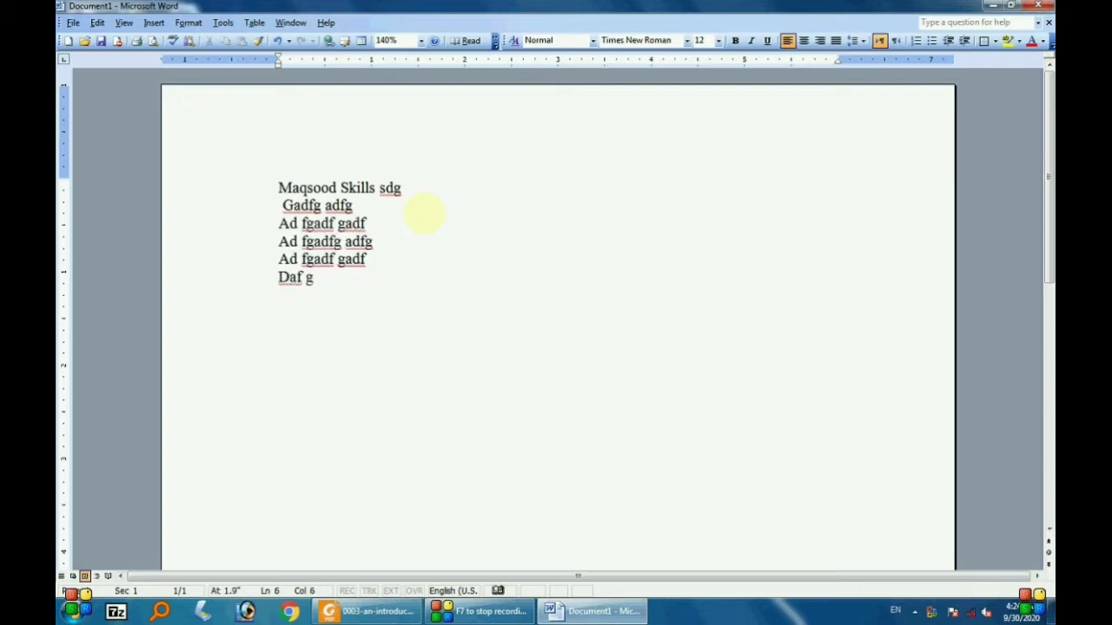
text(adfg adfg)
key(Return)
text(Asf gadfg ad)
key(Return)
text(As dfgagg)
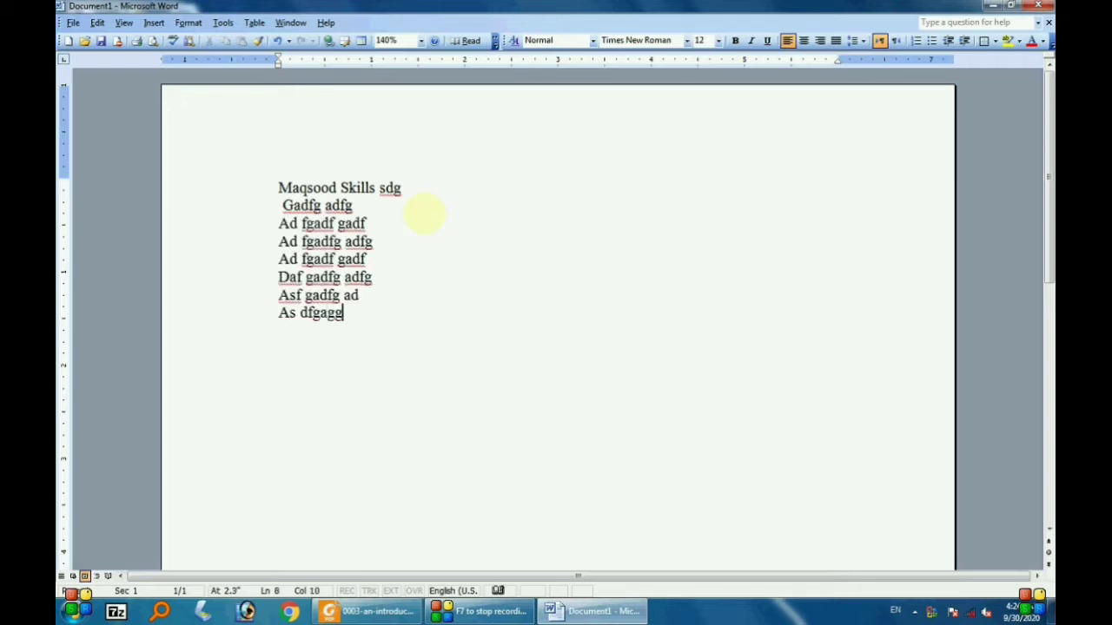
scroll(393, 253, down, 3)
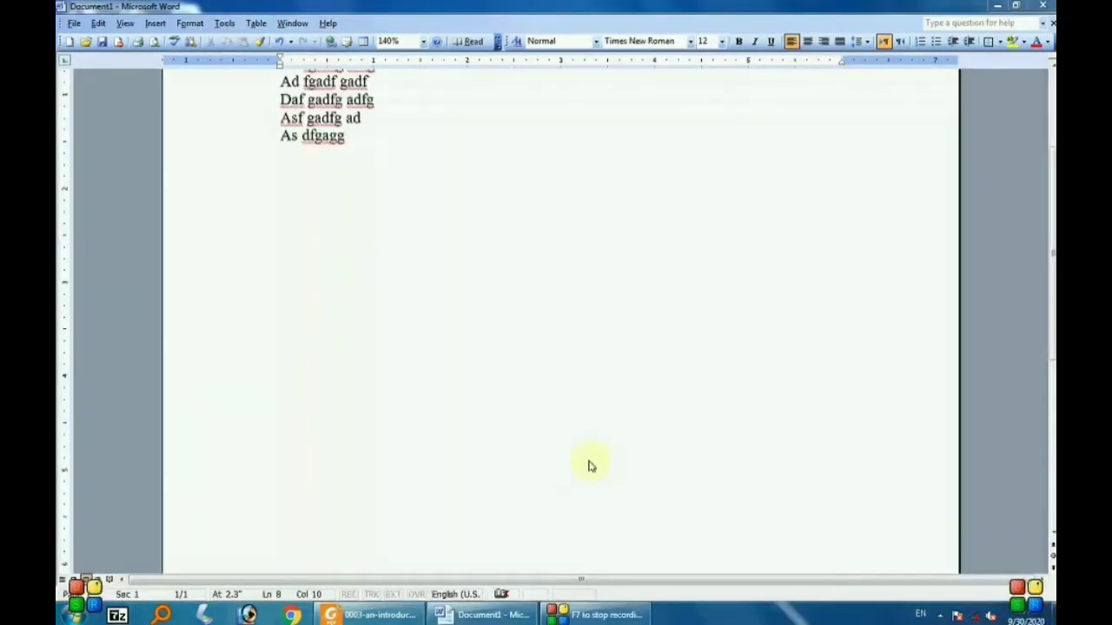
scroll(392, 209, up, 3)
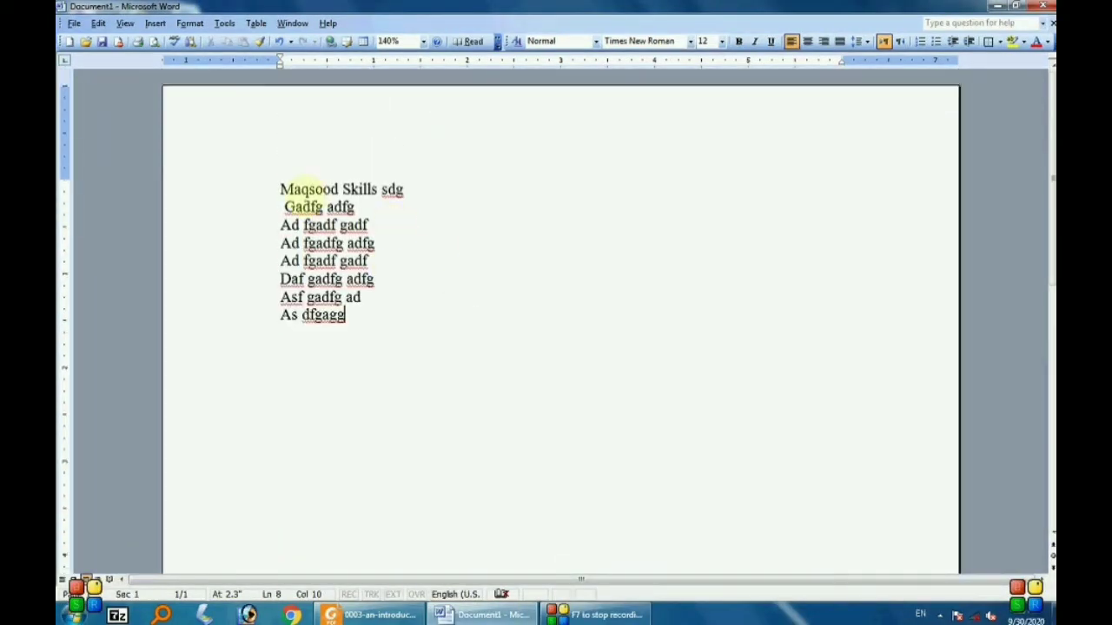
Create a second, blank document alongside the one holding the sample text
click(75, 24)
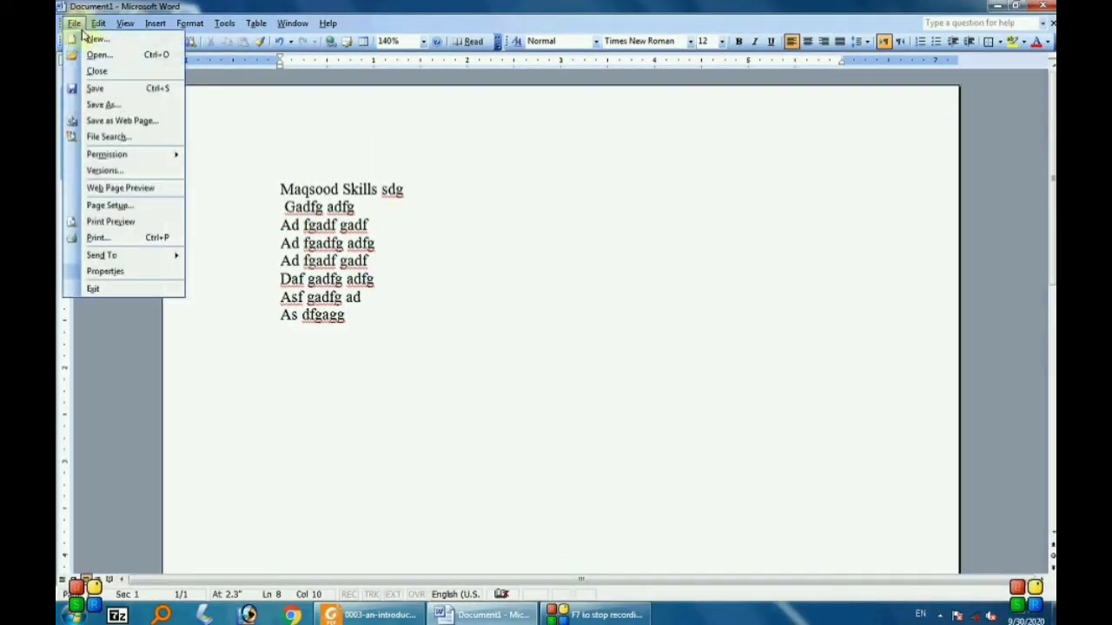
click(95, 39)
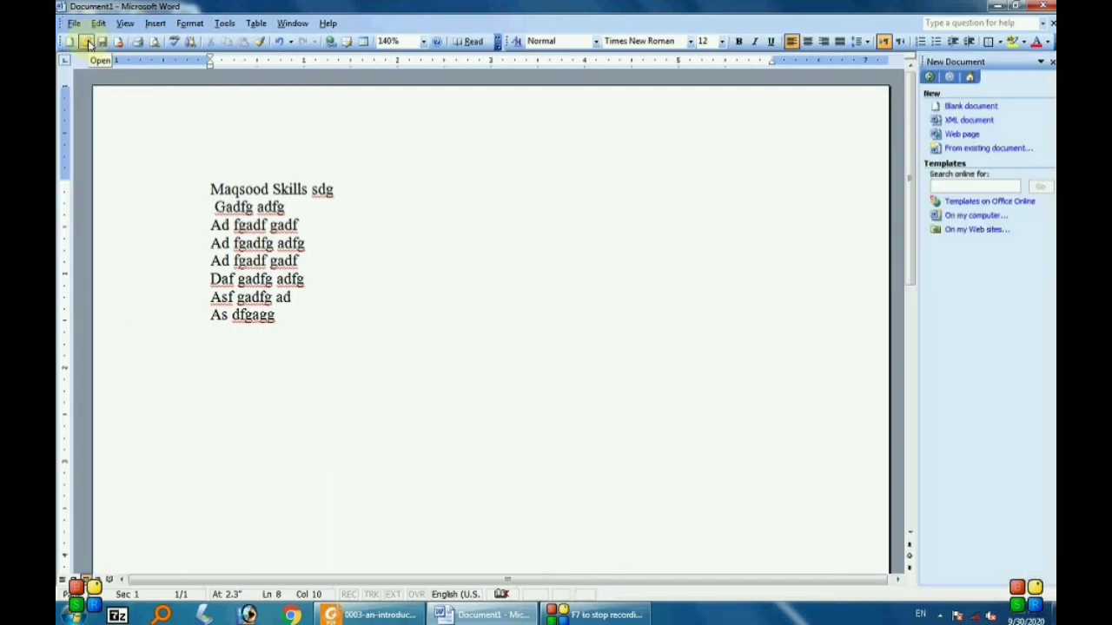
click(170, 116)
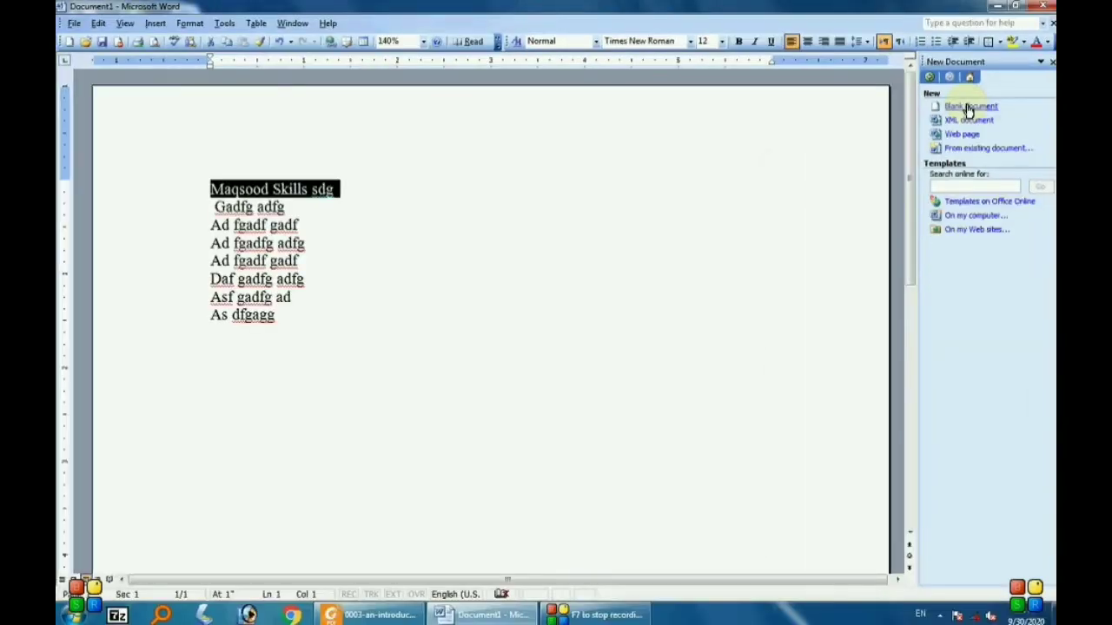
click(888, 217)
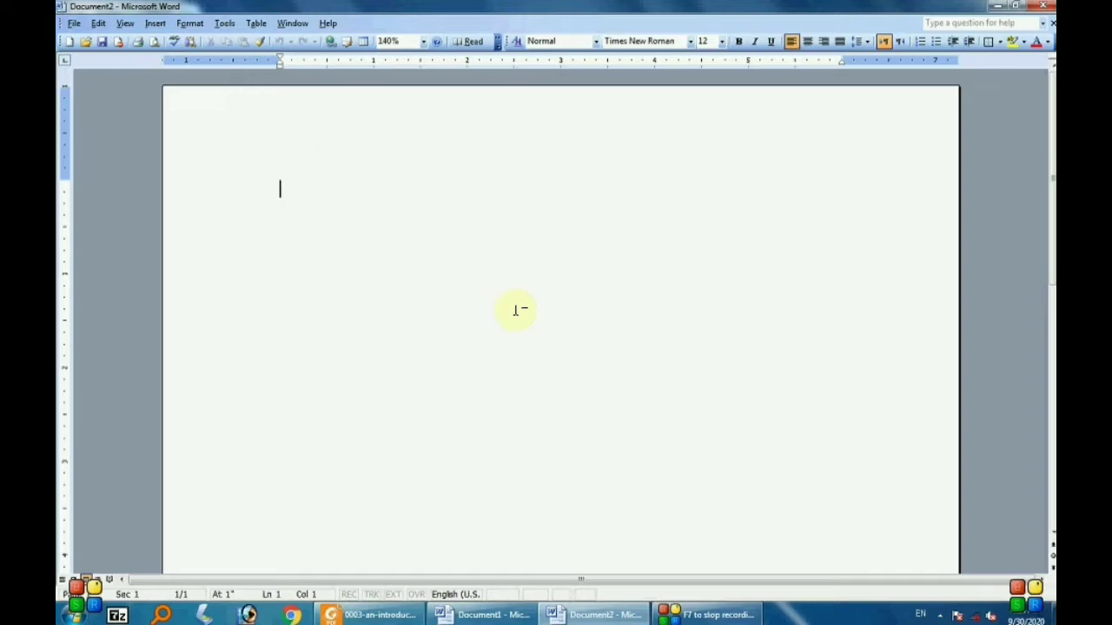
Switch to the Document1 window and look over its sample text
mouse_move(468, 620)
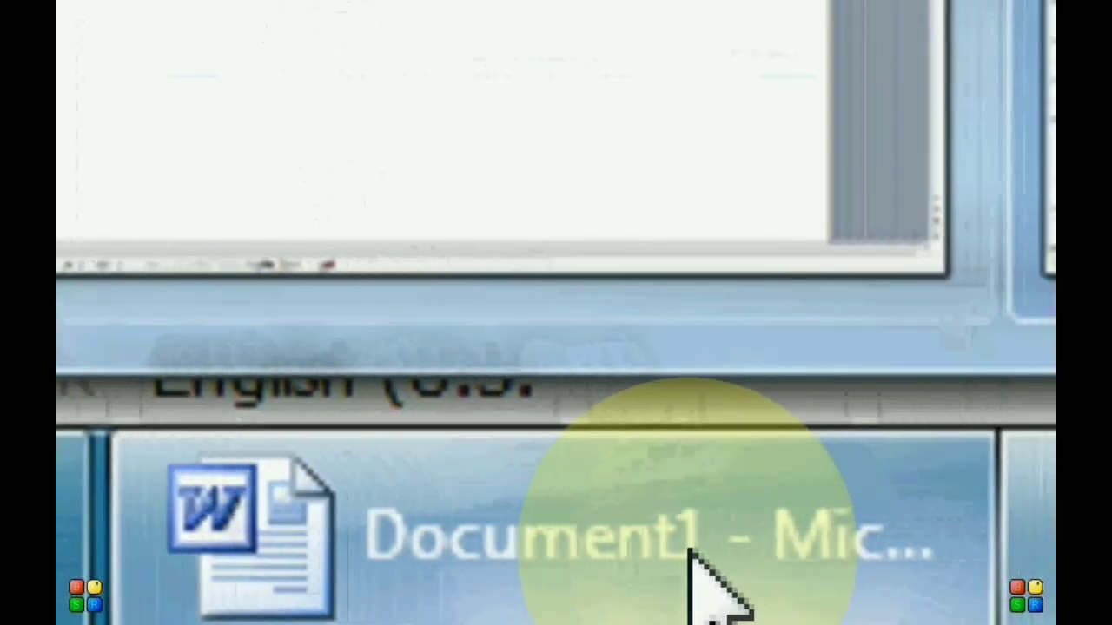
click(634, 552)
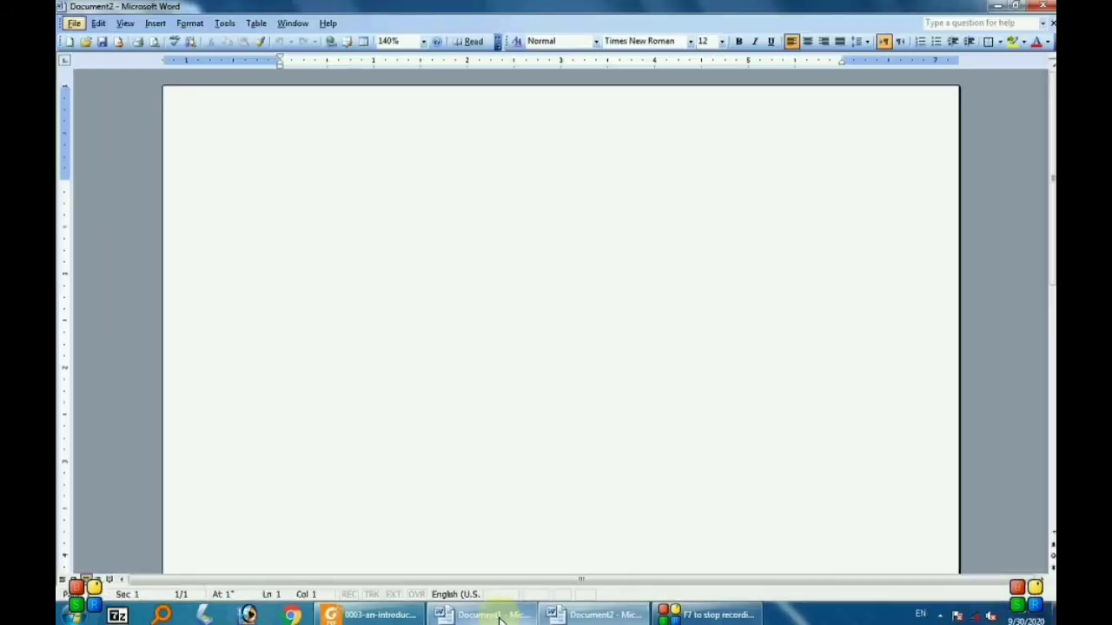
click(564, 599)
click(500, 616)
click(397, 324)
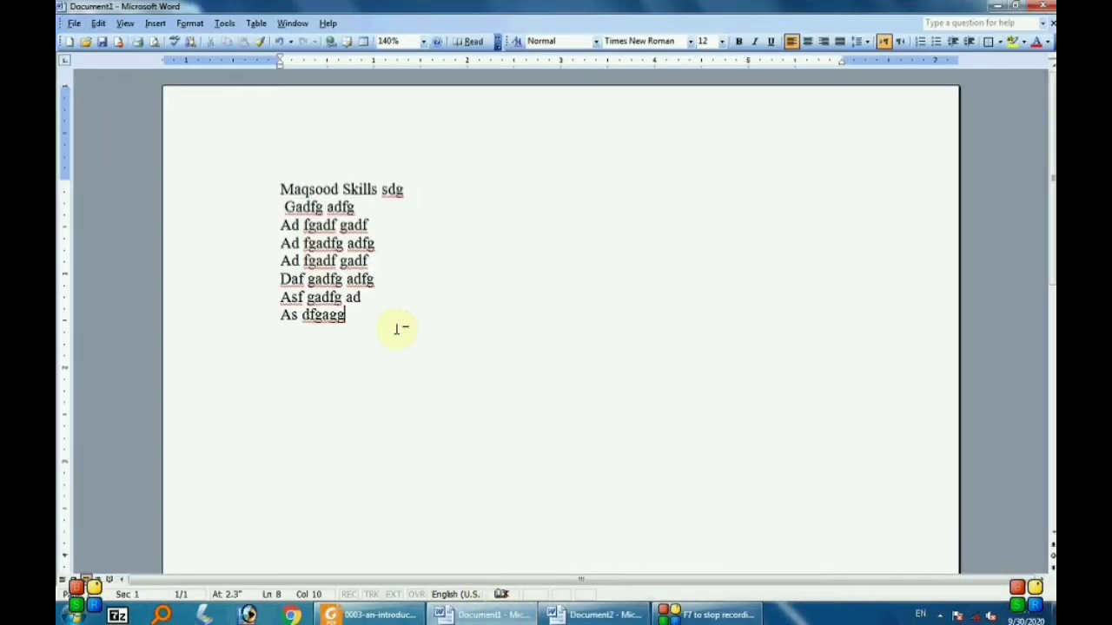
drag(397, 324, 297, 153)
click(499, 461)
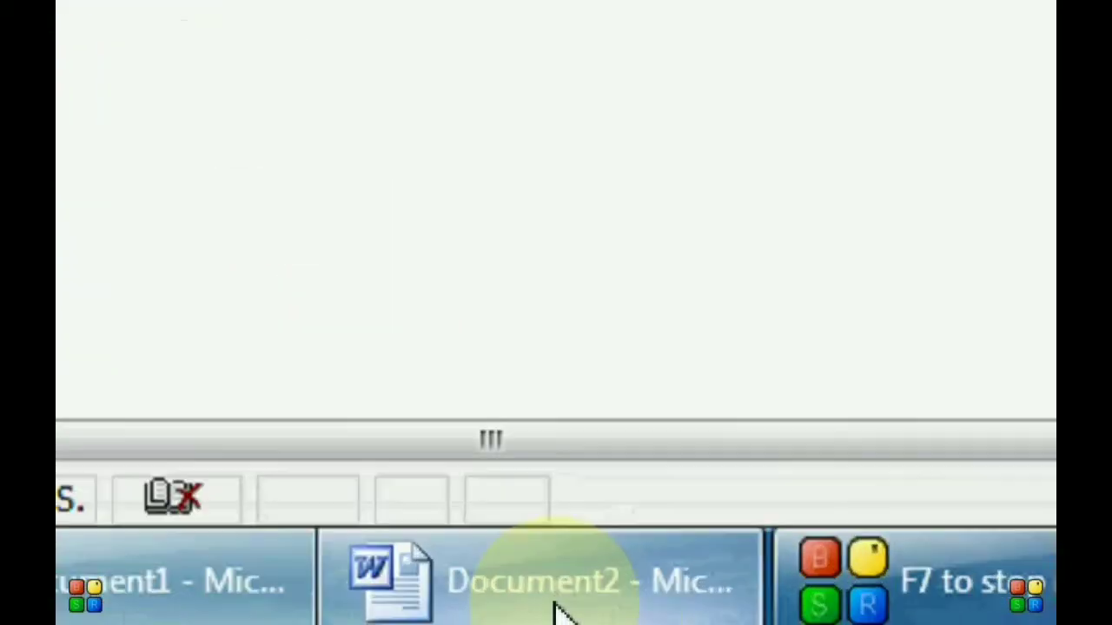
Switch back to the blank Document2 window and check its title
mouse_move(526, 608)
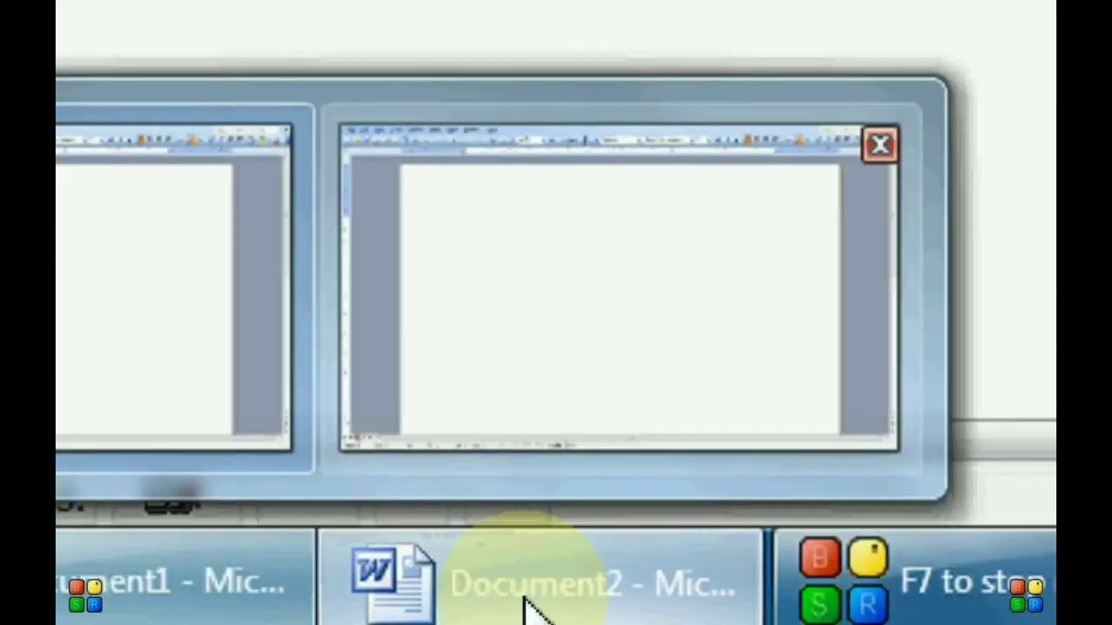
click(526, 608)
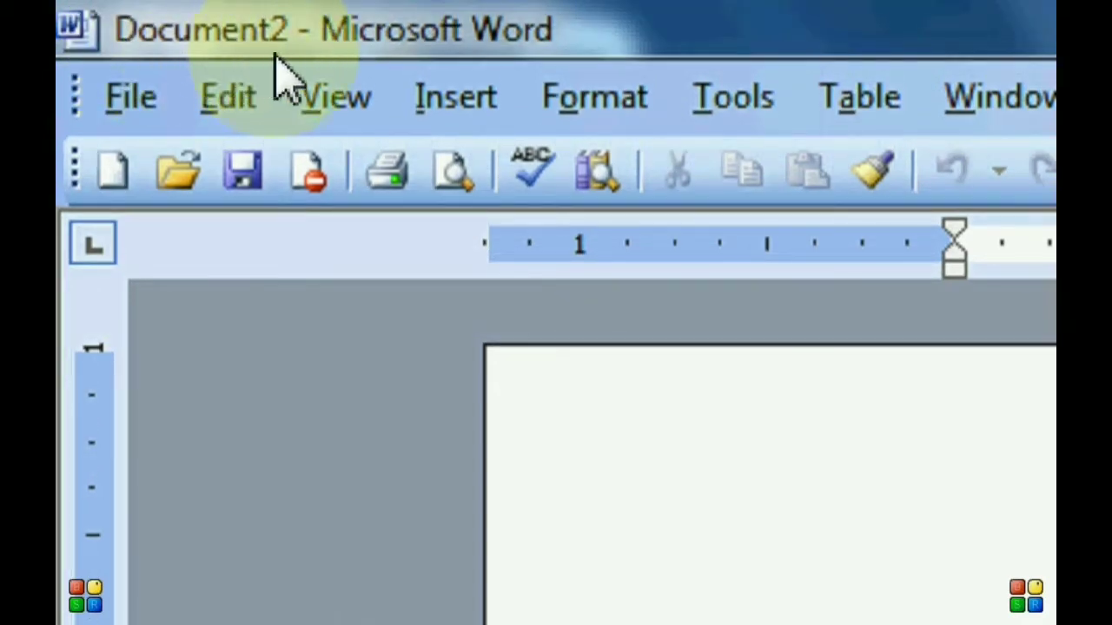
key(alt)
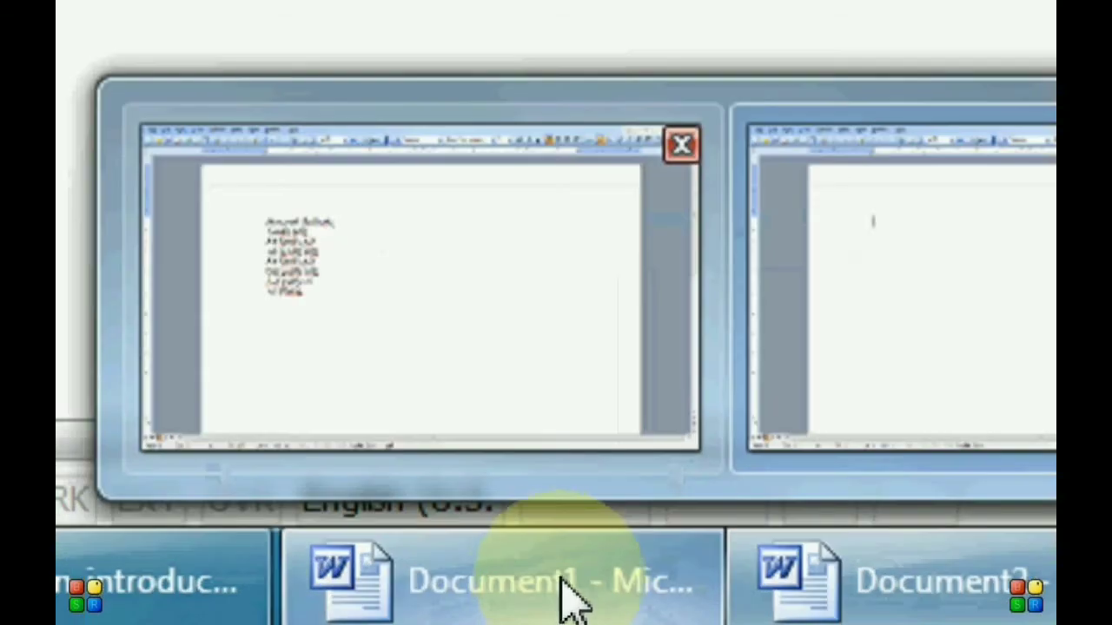
Close the Document1 window without saving its changes
right_click(502, 618)
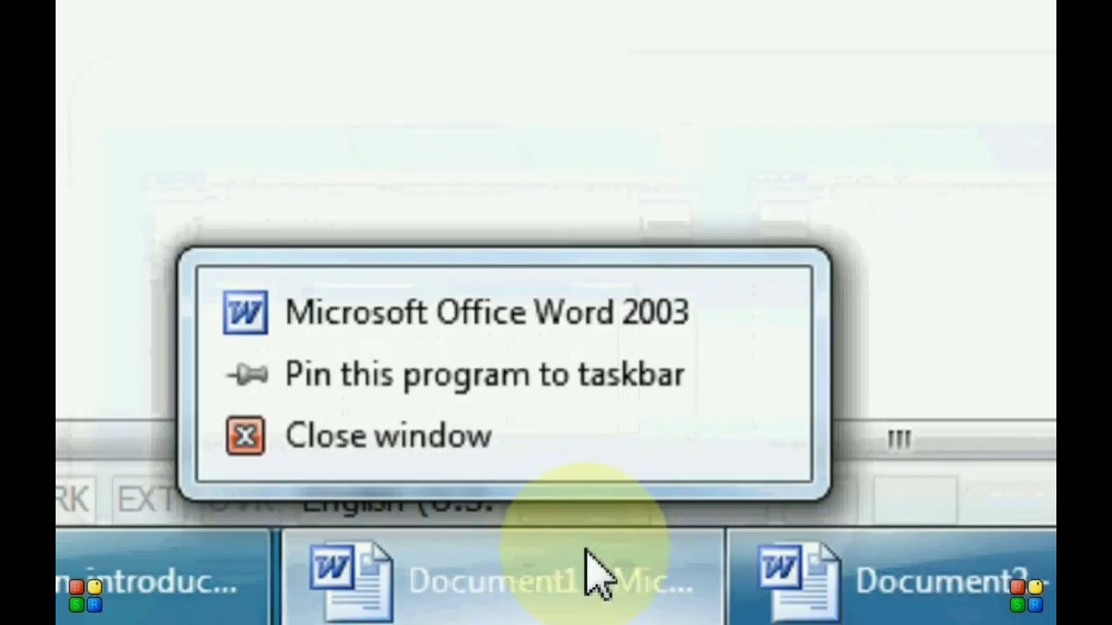
click(388, 436)
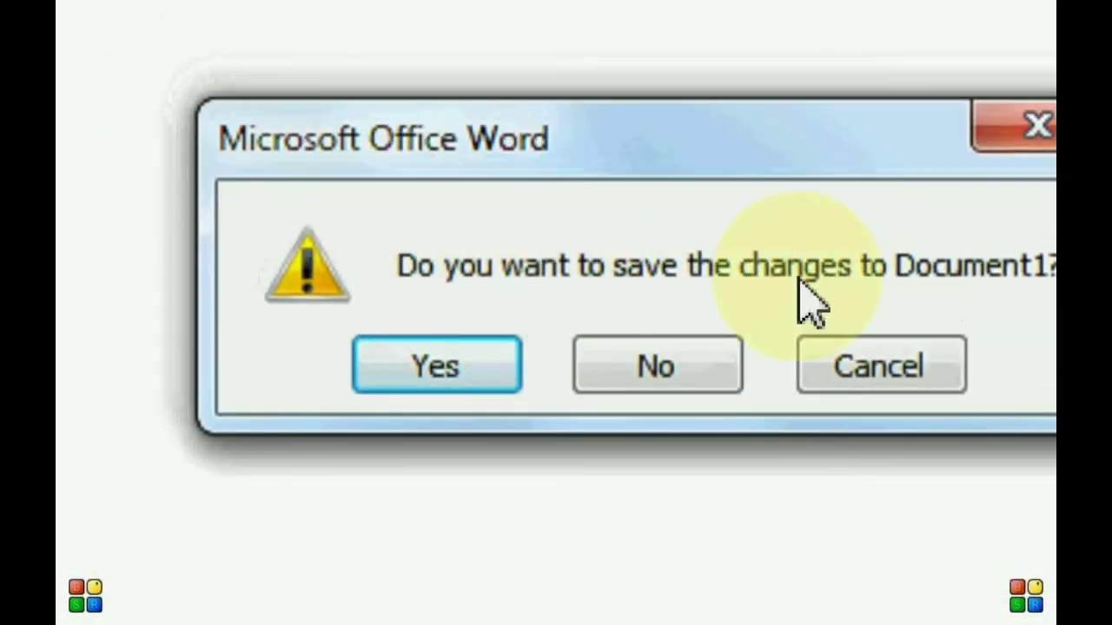
click(606, 368)
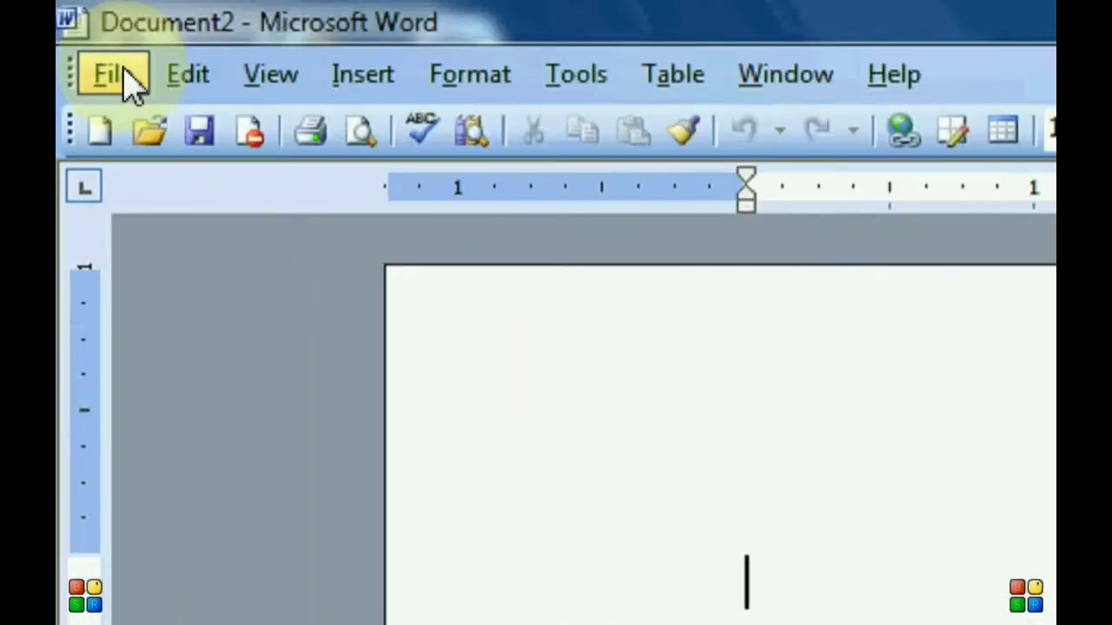
click(75, 24)
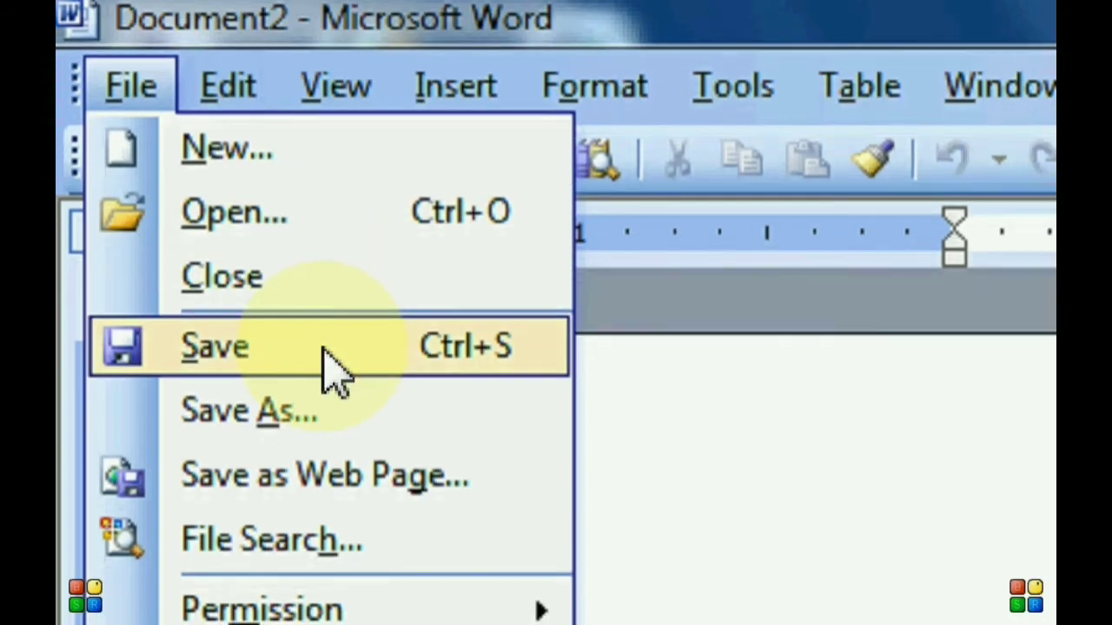
key(alt)
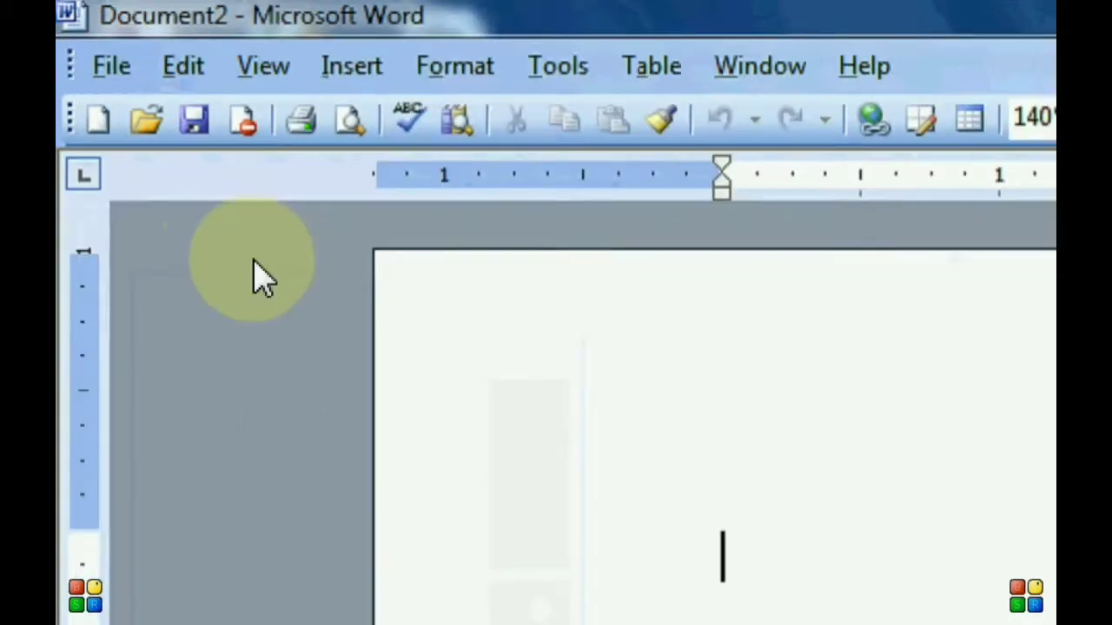
key(alt)
key(alt)
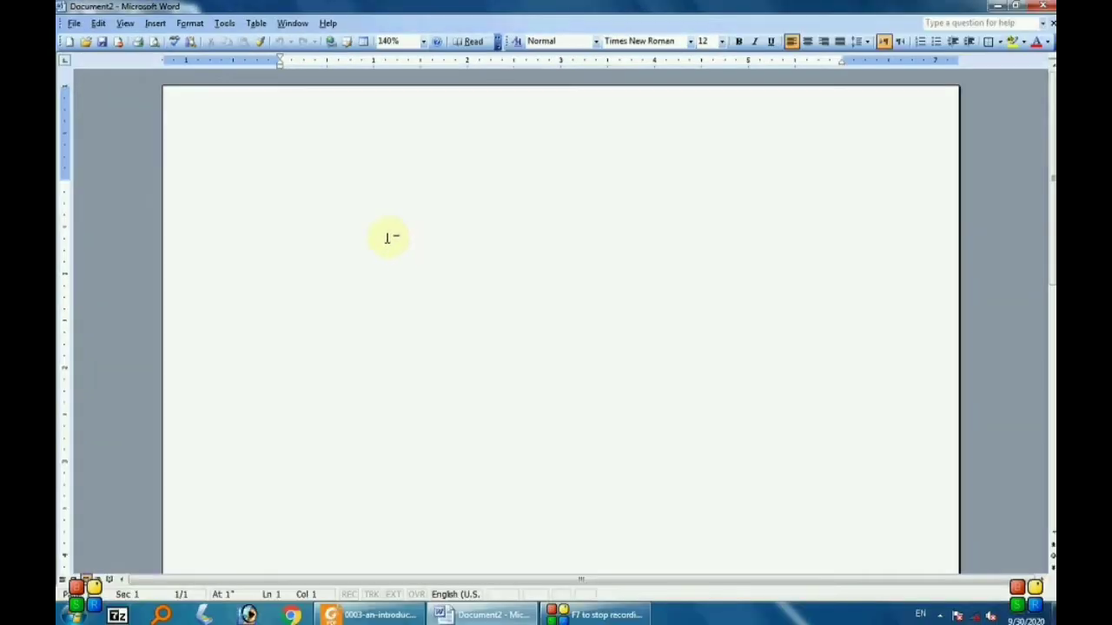
Write the line "You are very cute............" at the start of the blank document
text(You are)
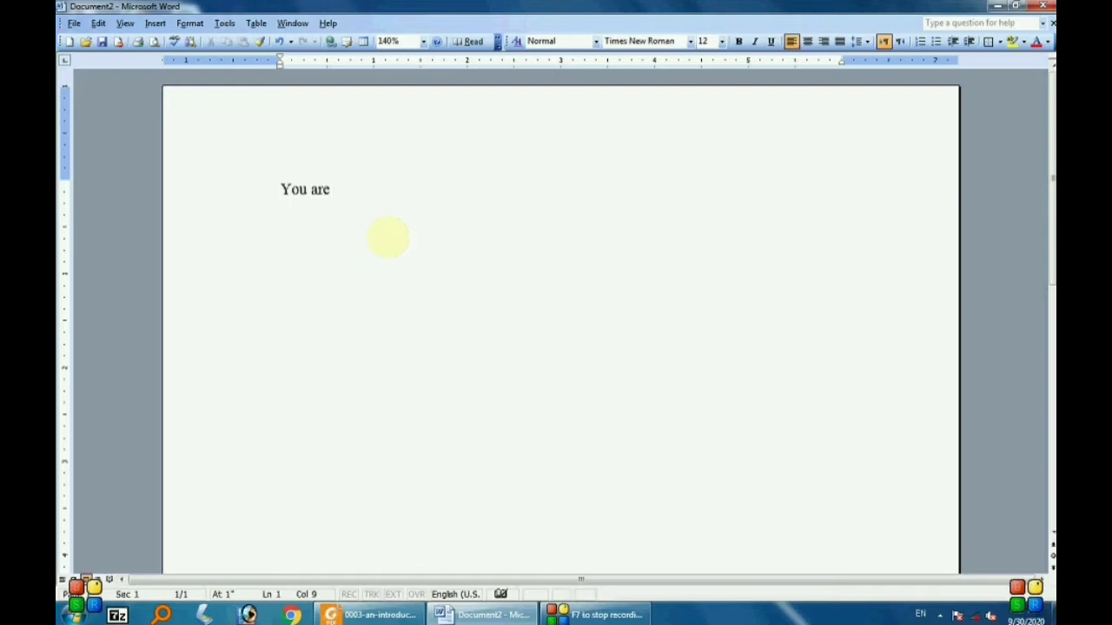
text( very cute............)
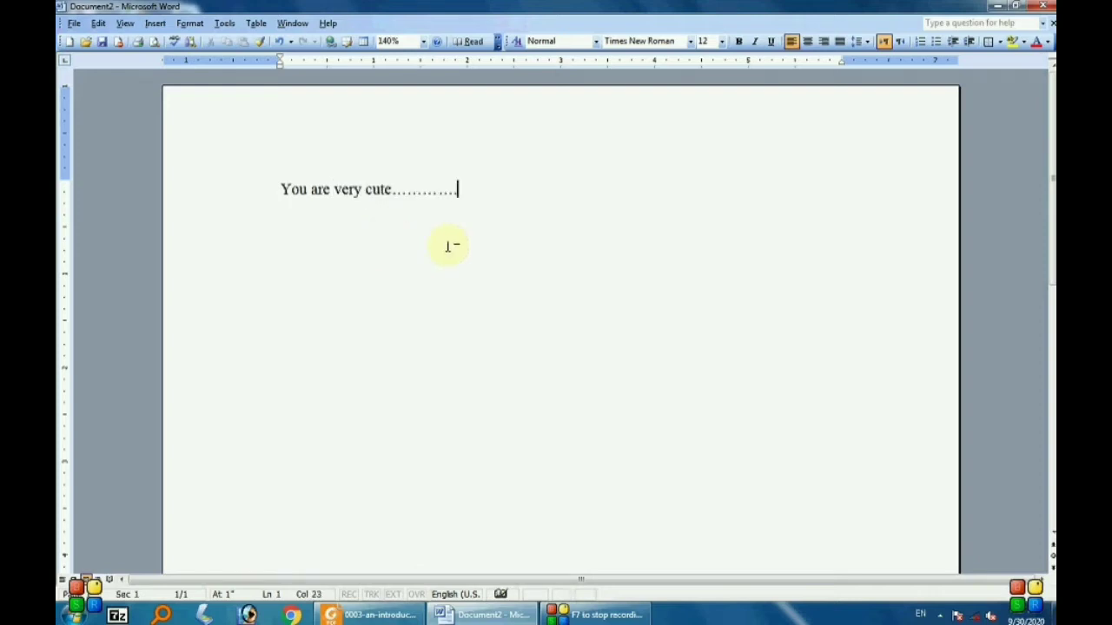
Select only the word "cute" in the sample line and set its font color to red
drag(511, 185, 281, 187)
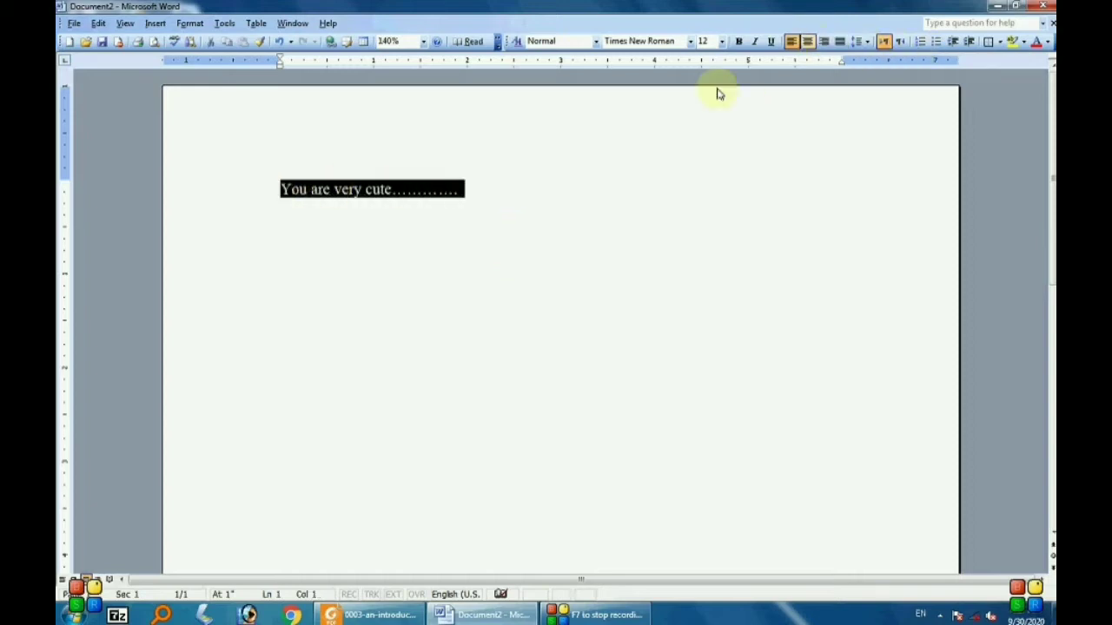
click(437, 186)
drag(391, 191, 372, 191)
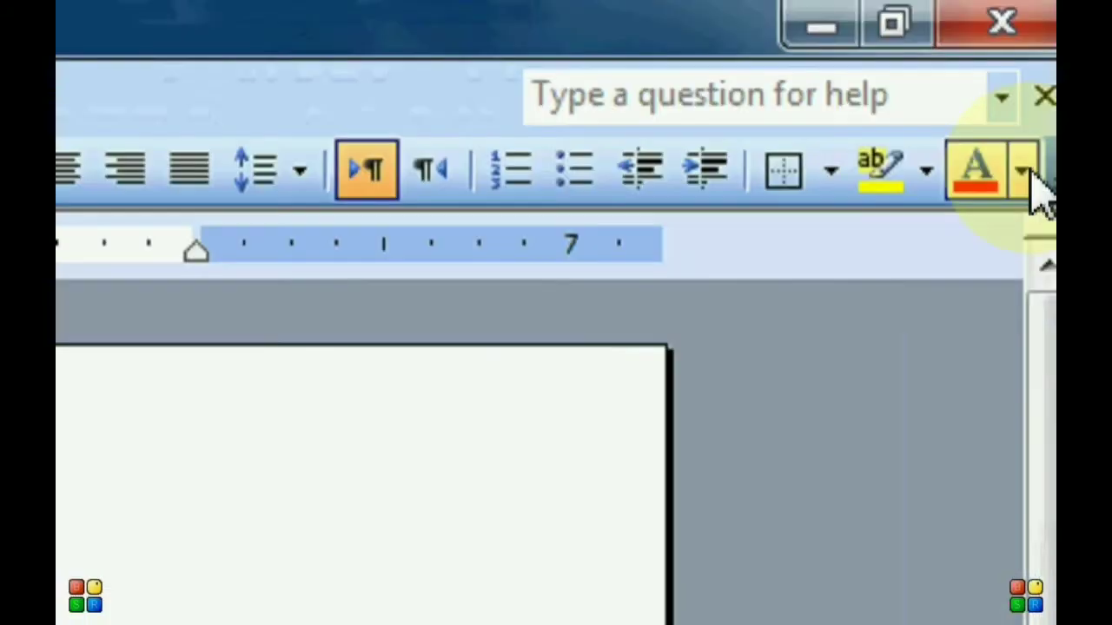
click(1044, 44)
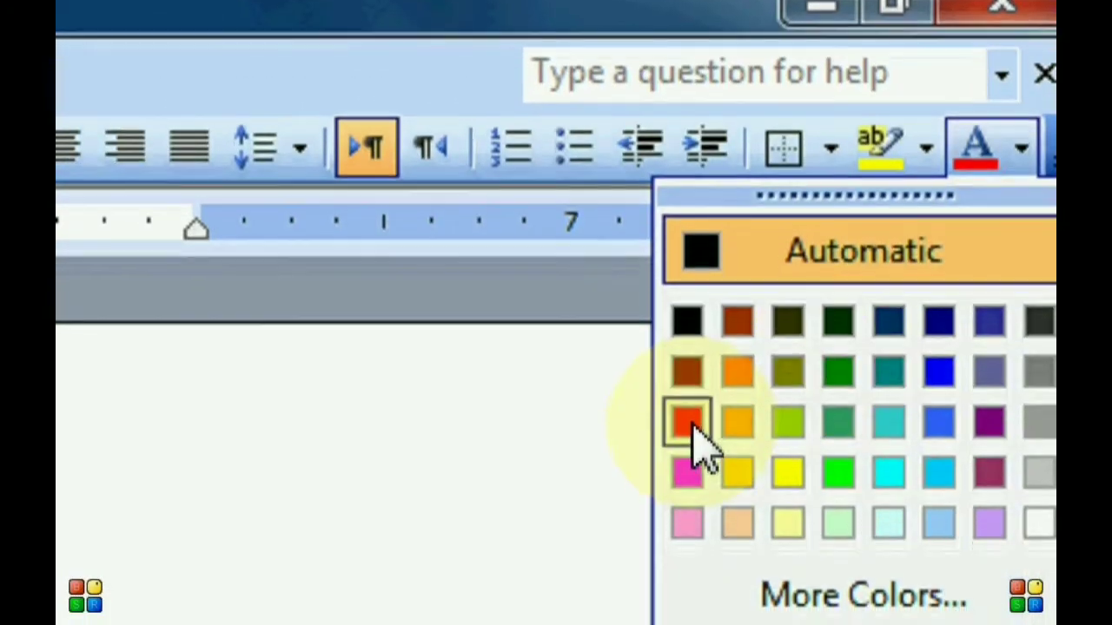
click(691, 426)
click(242, 395)
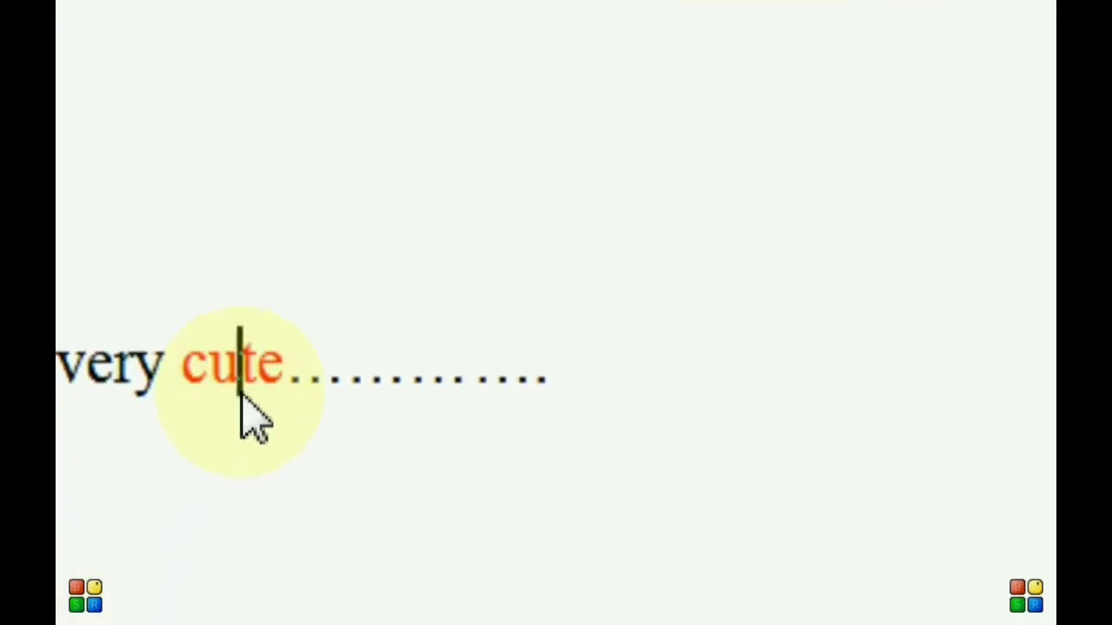
click(357, 372)
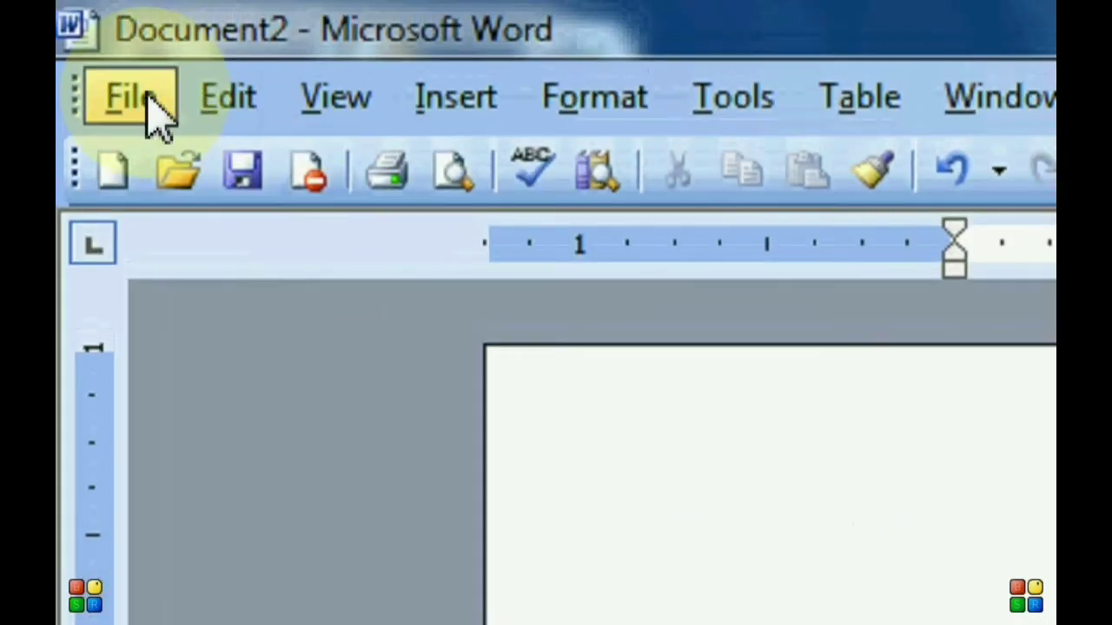
Save the document to the Desktop as a Word document named "Project 1" followed by the author's channel name
click(143, 109)
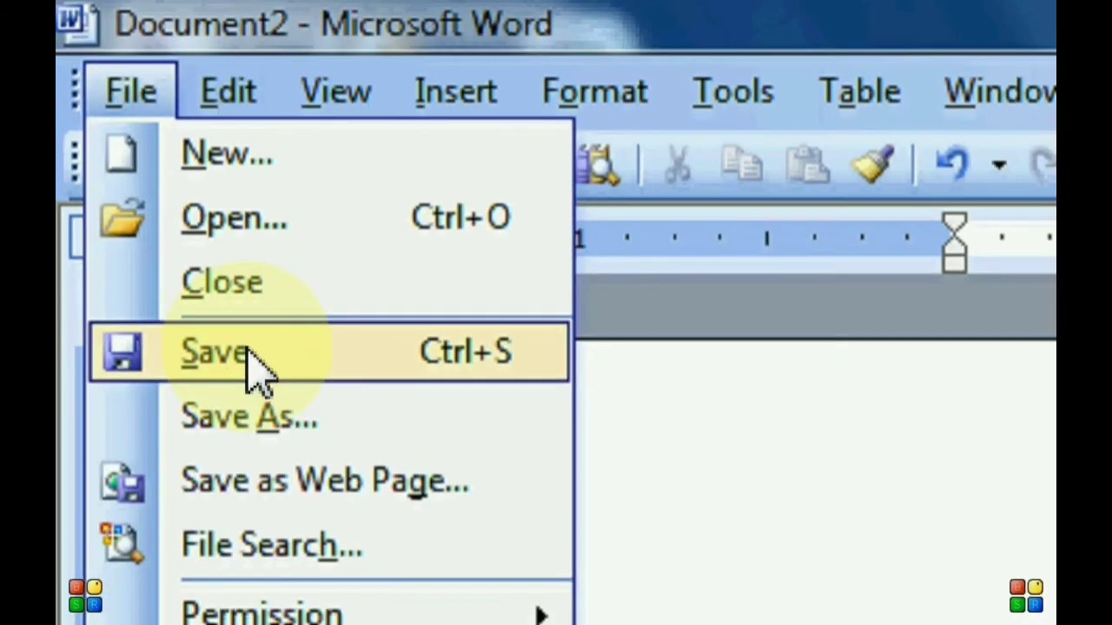
click(258, 372)
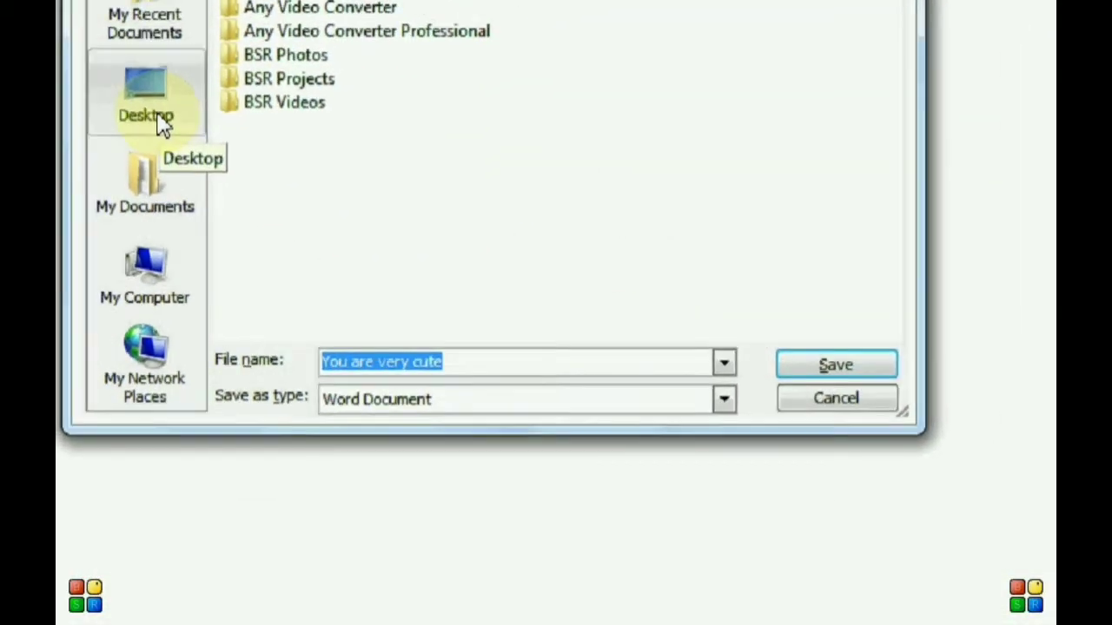
click(104, 87)
click(499, 393)
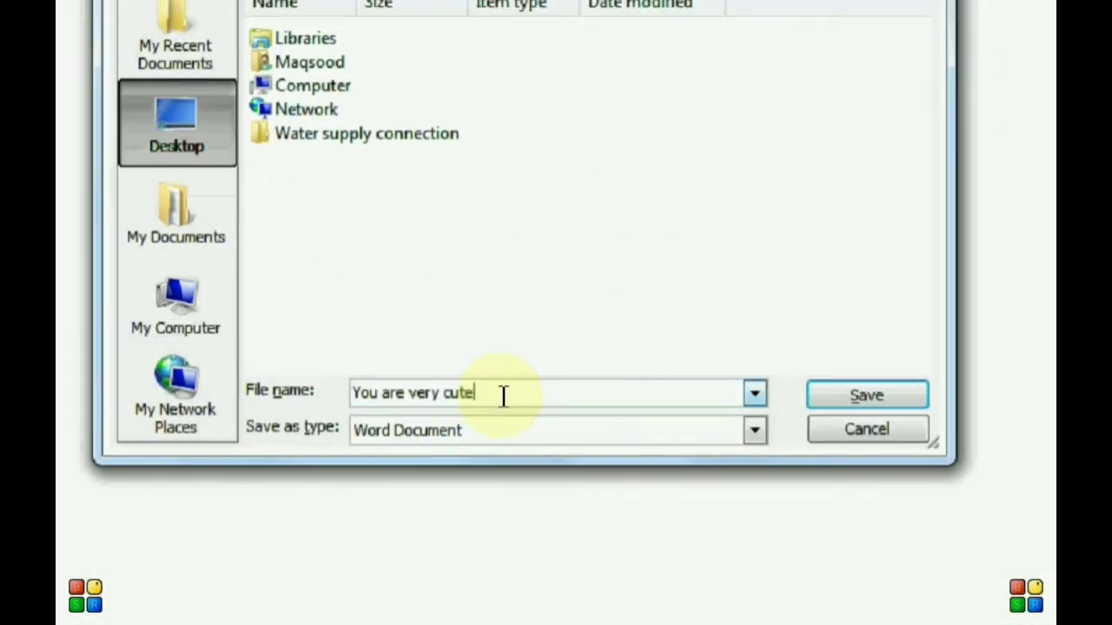
drag(351, 391, 506, 394)
click(506, 394)
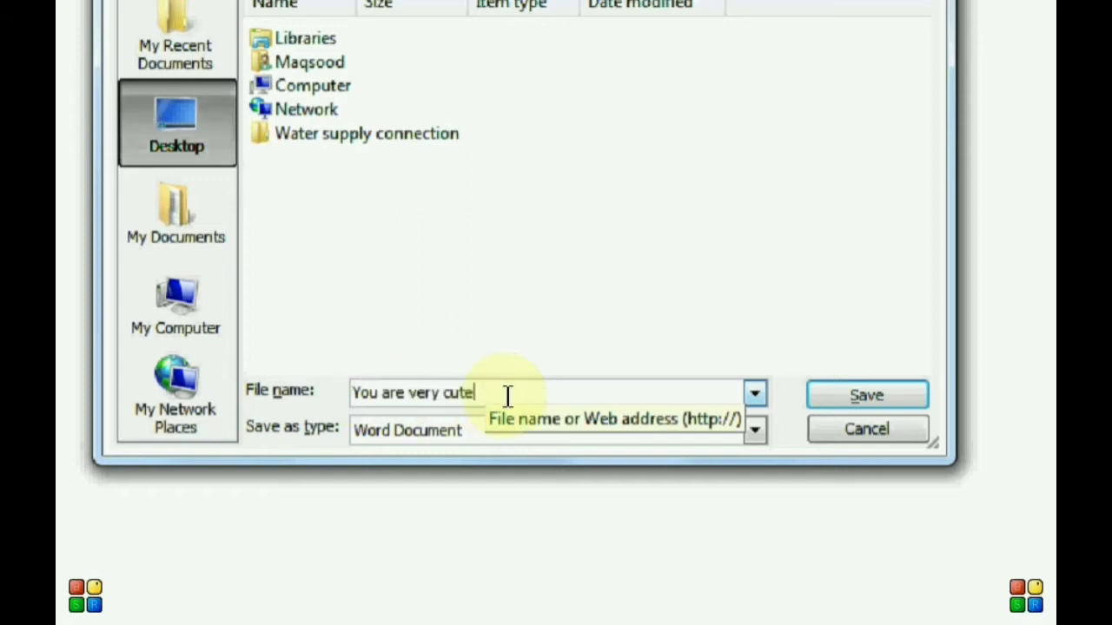
click(866, 399)
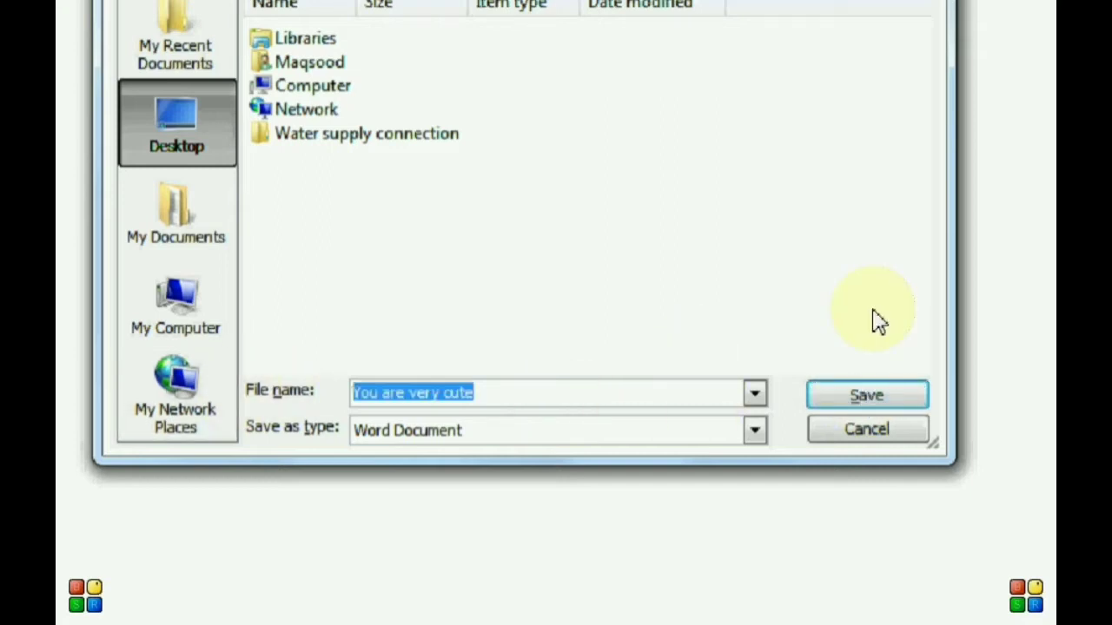
text(Project 1)
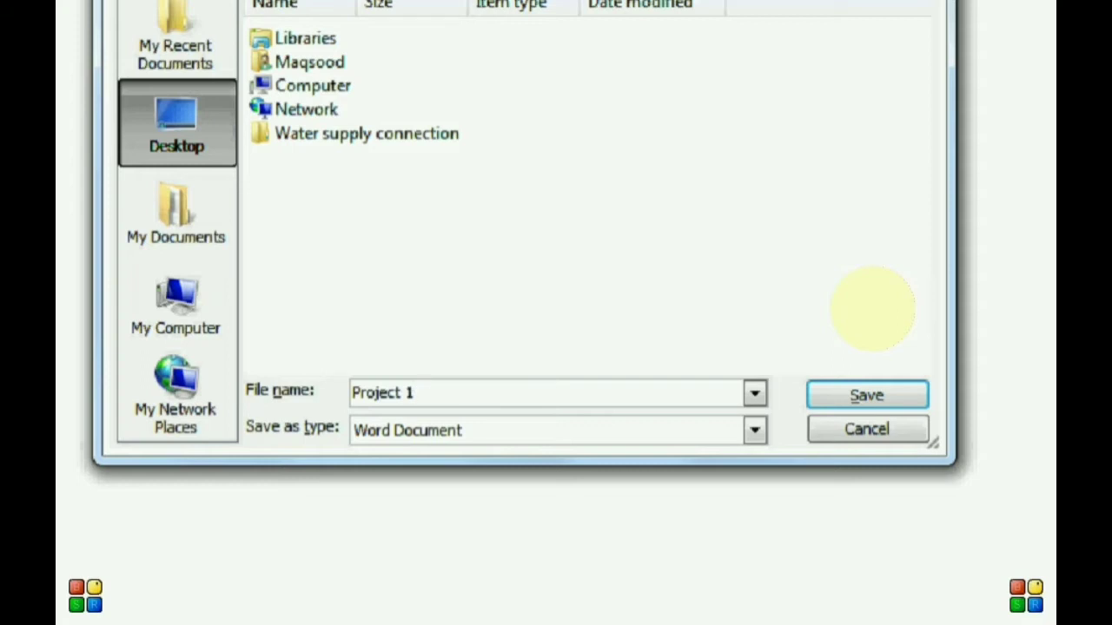
text(Maqsood Skills)
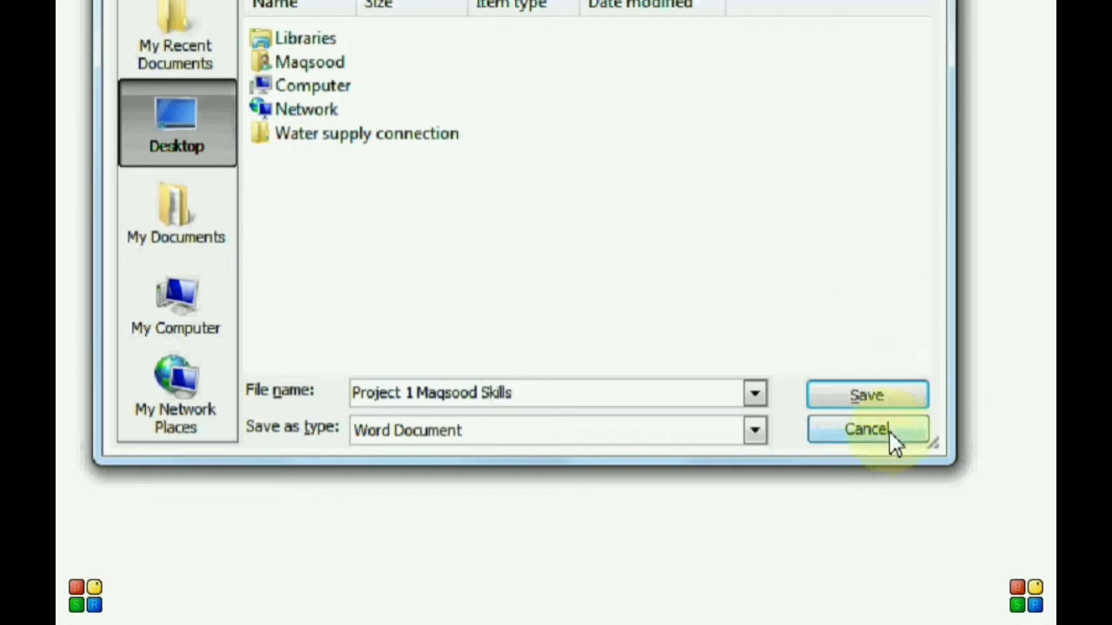
click(870, 403)
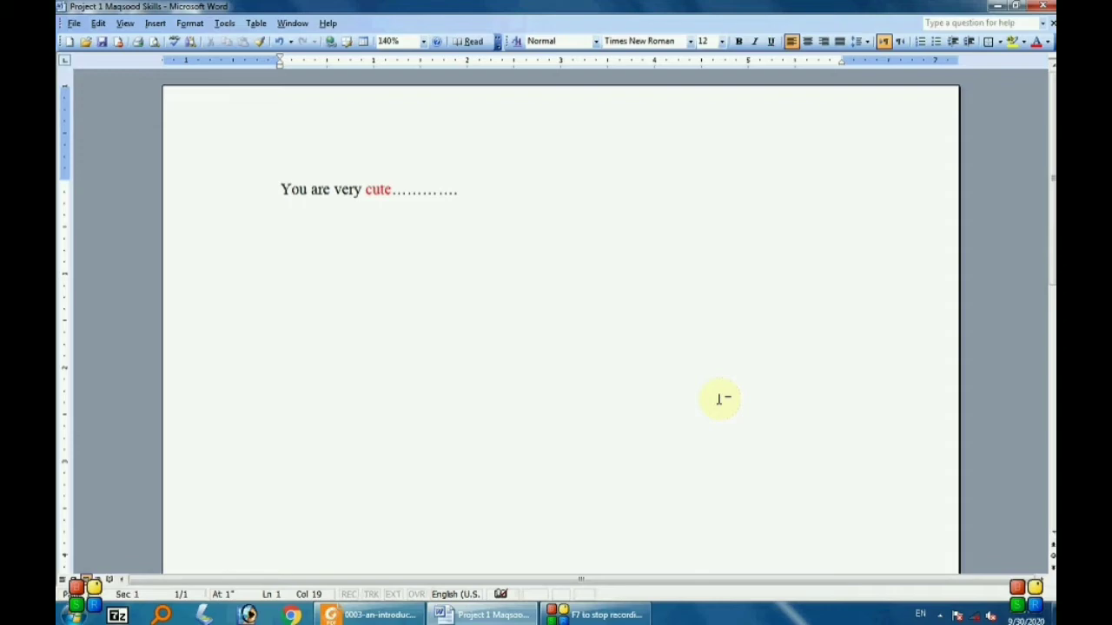
Close the saved Project 1 document while keeping Word running
click(74, 24)
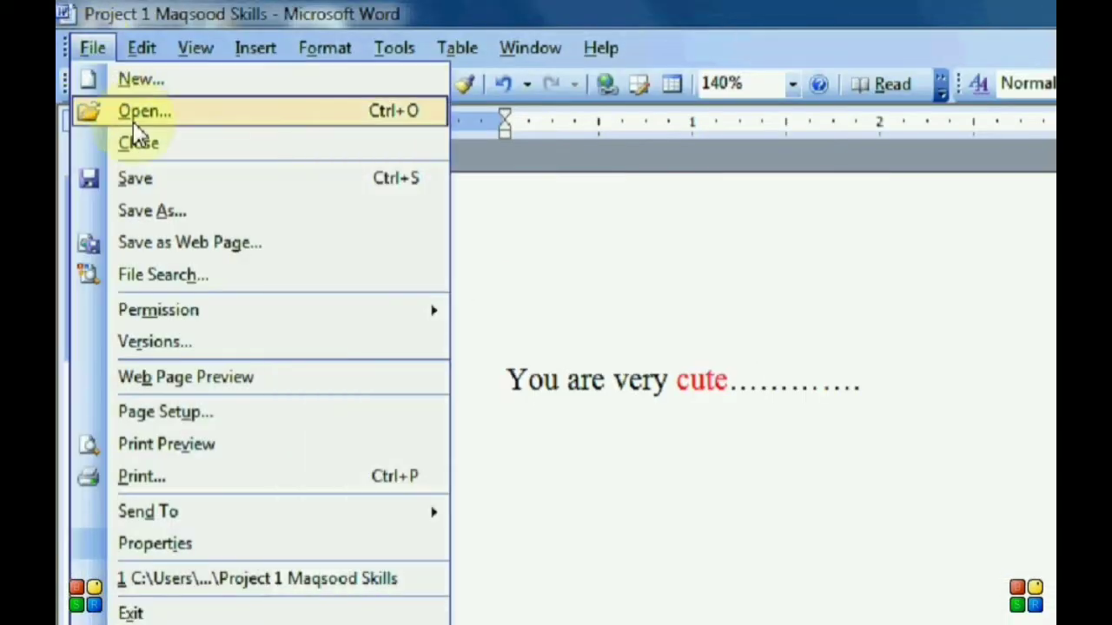
key(Escape)
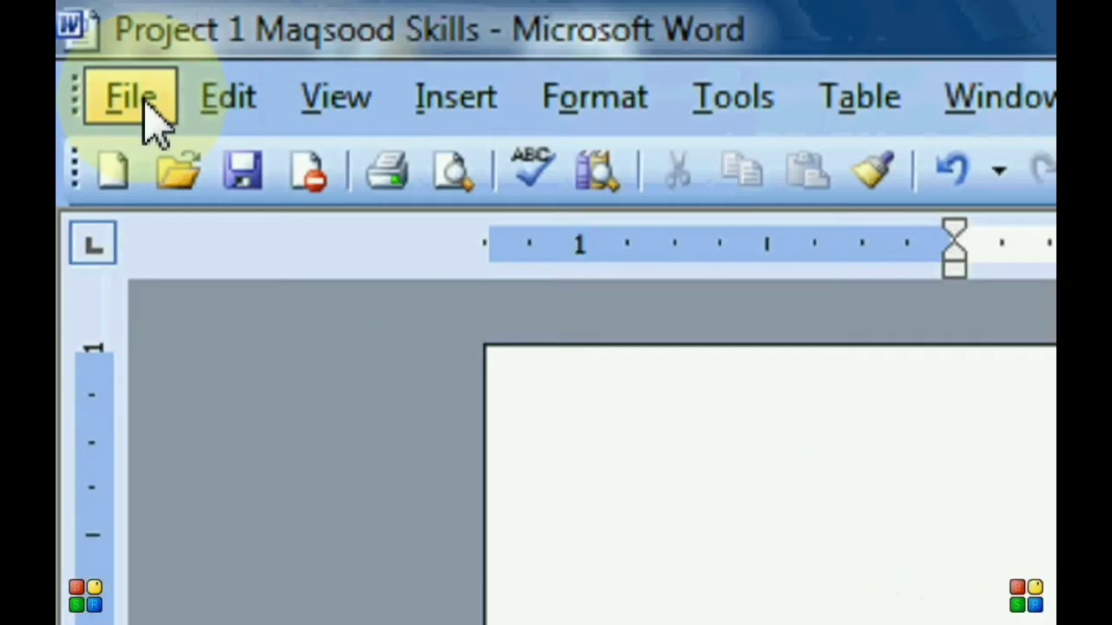
click(157, 126)
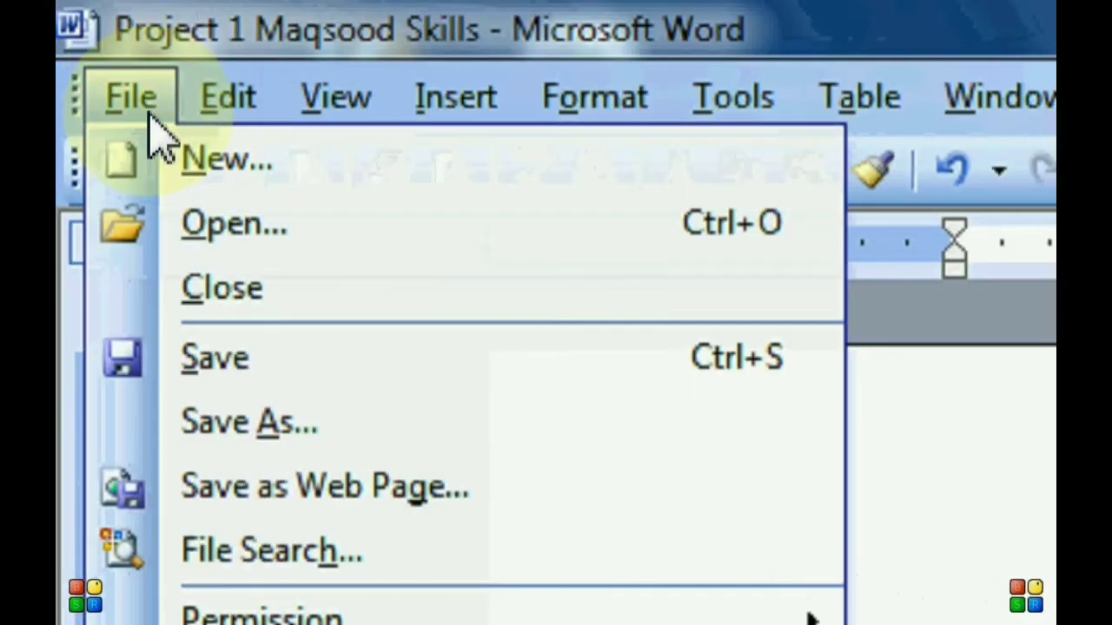
click(248, 291)
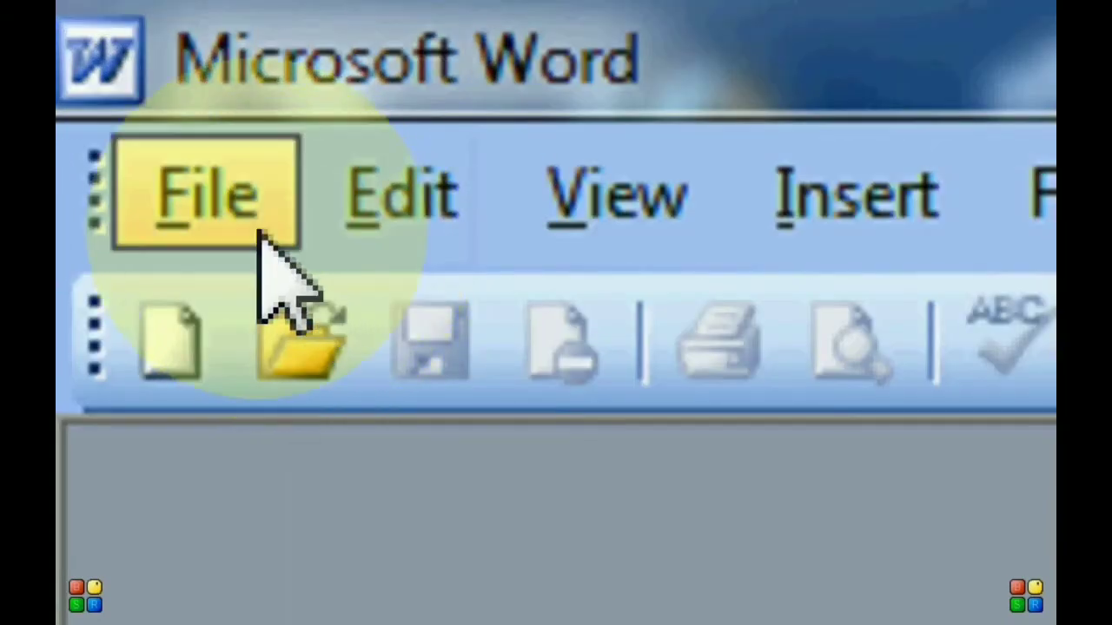
Open the saved Project 1 document from the Desktop
click(243, 227)
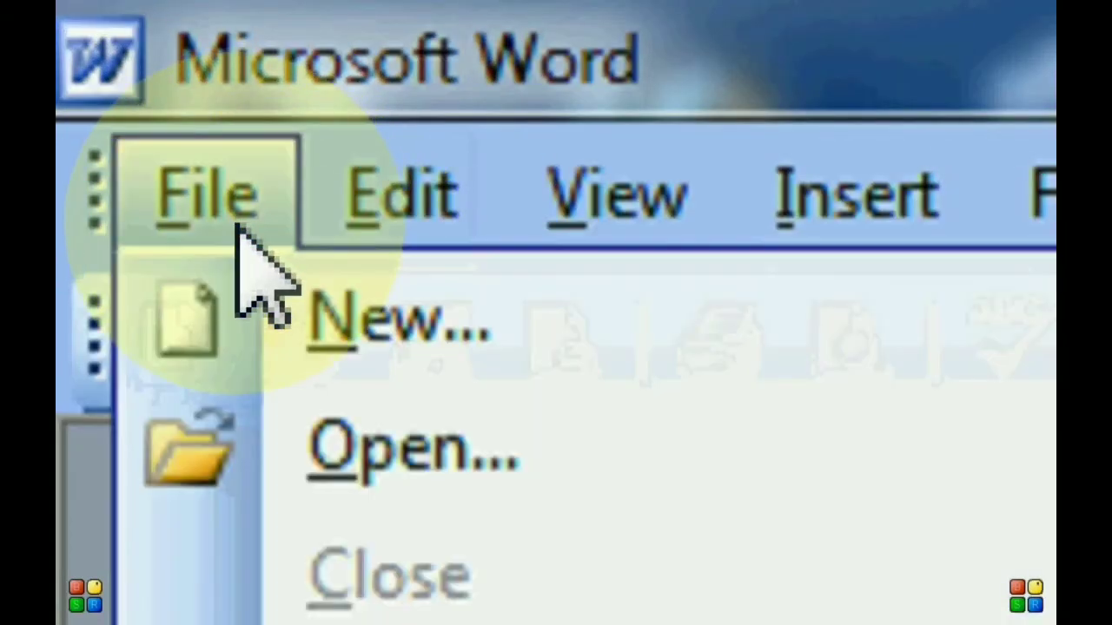
click(242, 231)
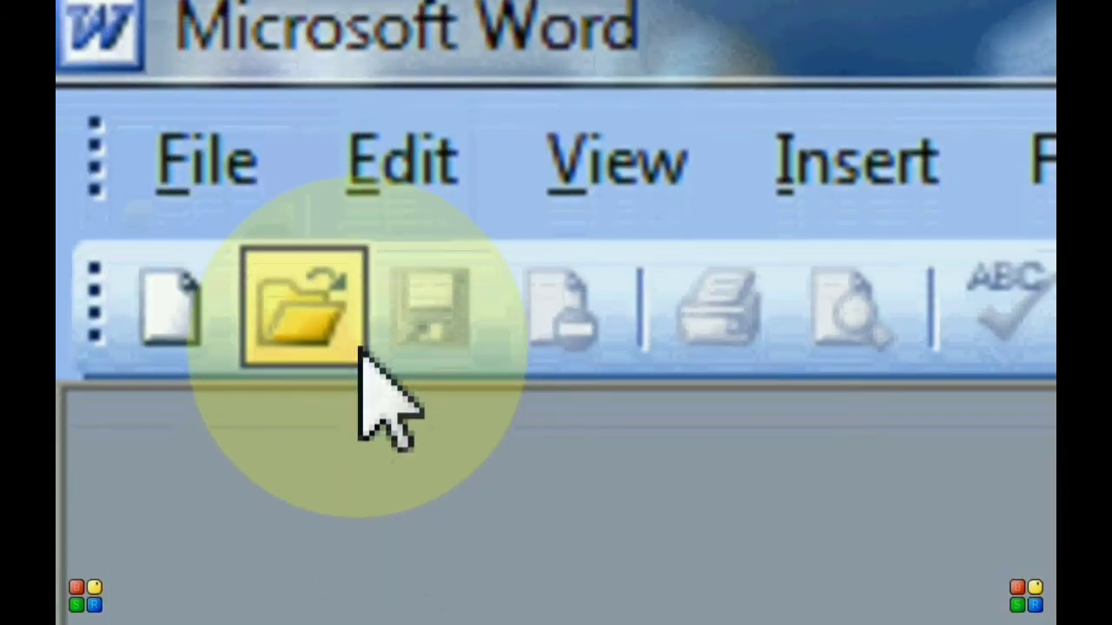
click(209, 162)
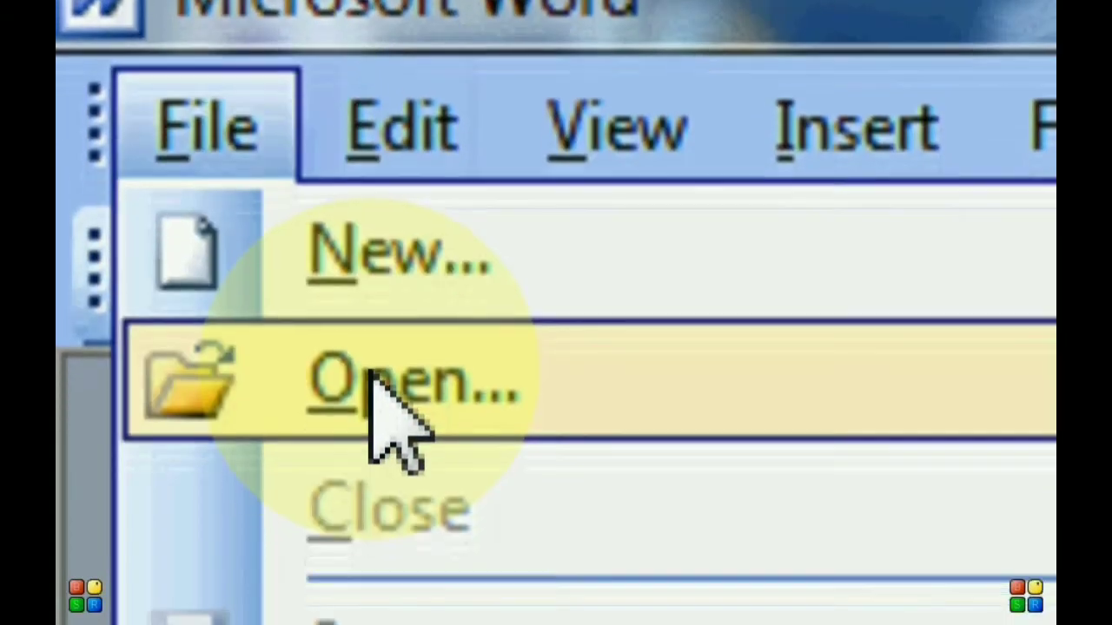
click(371, 409)
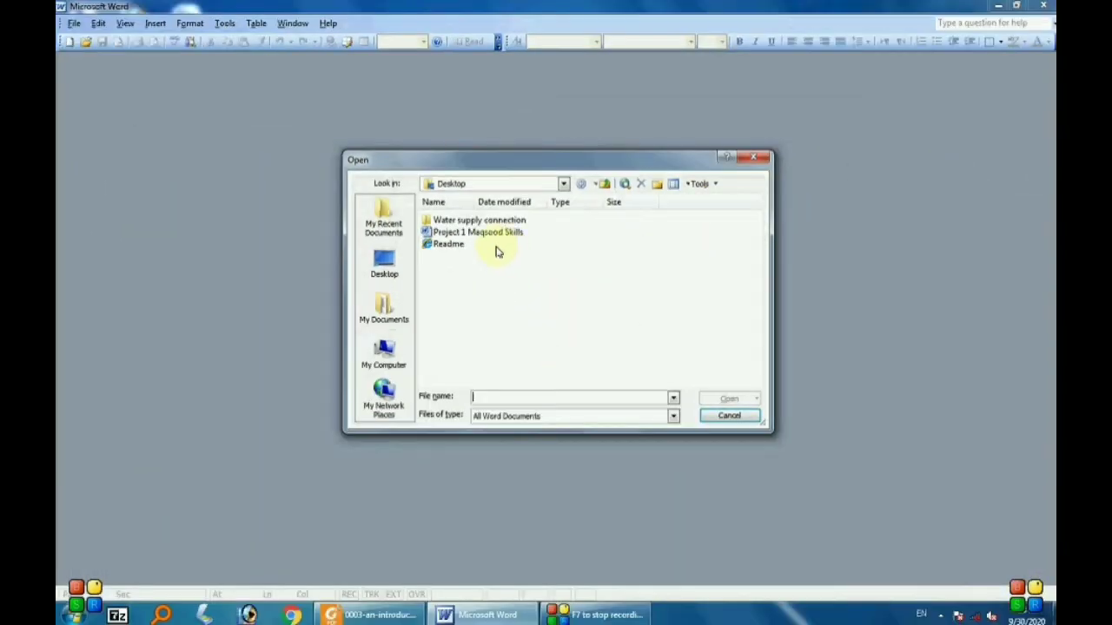
click(385, 271)
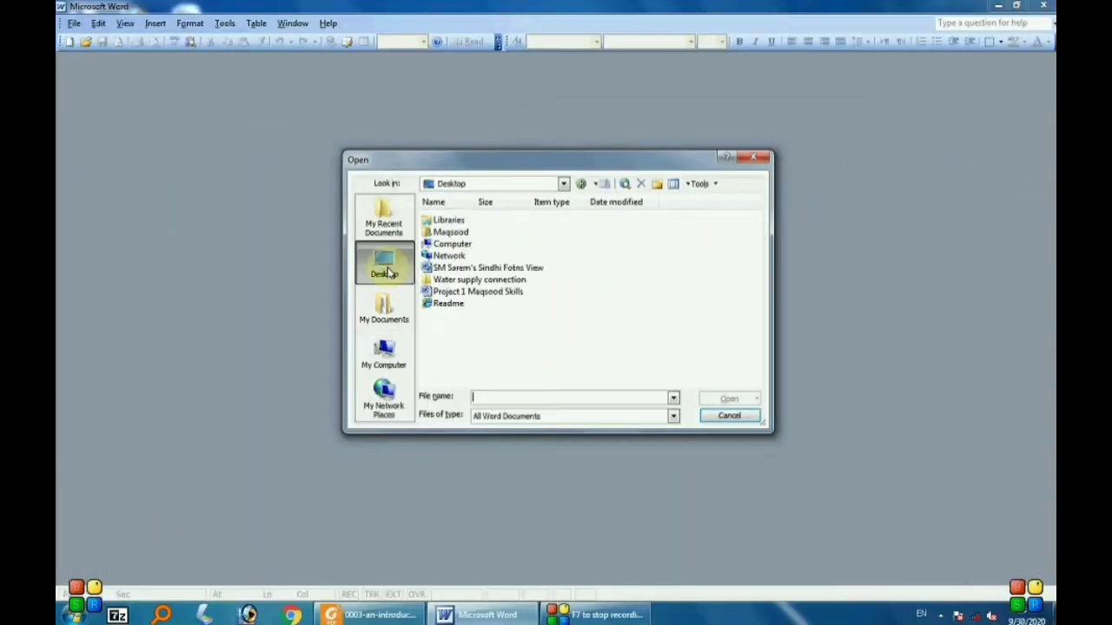
click(504, 294)
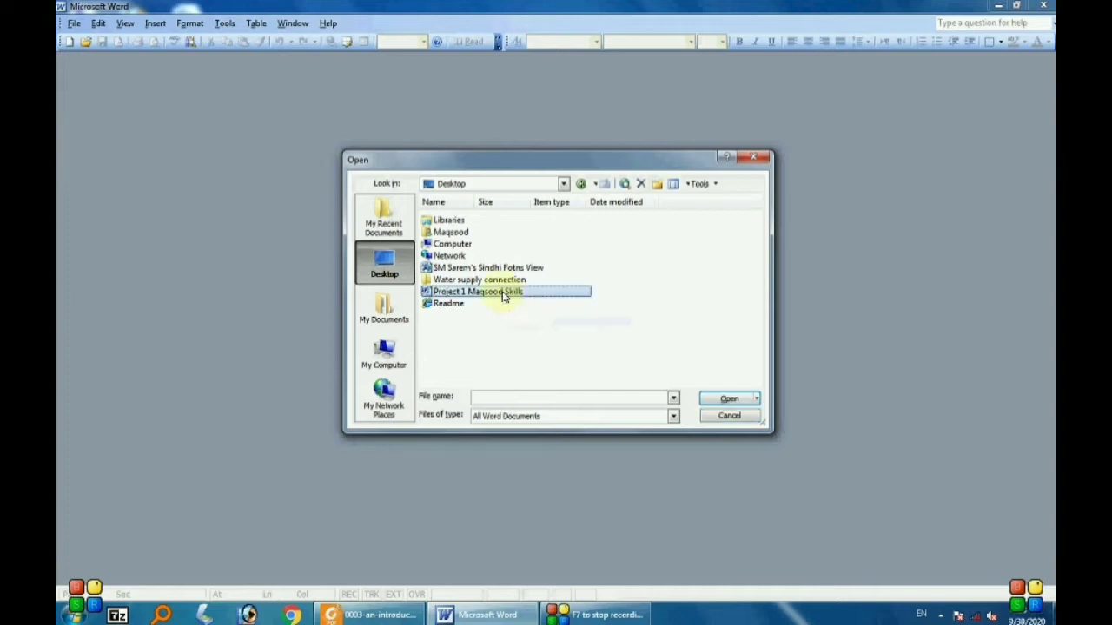
click(730, 399)
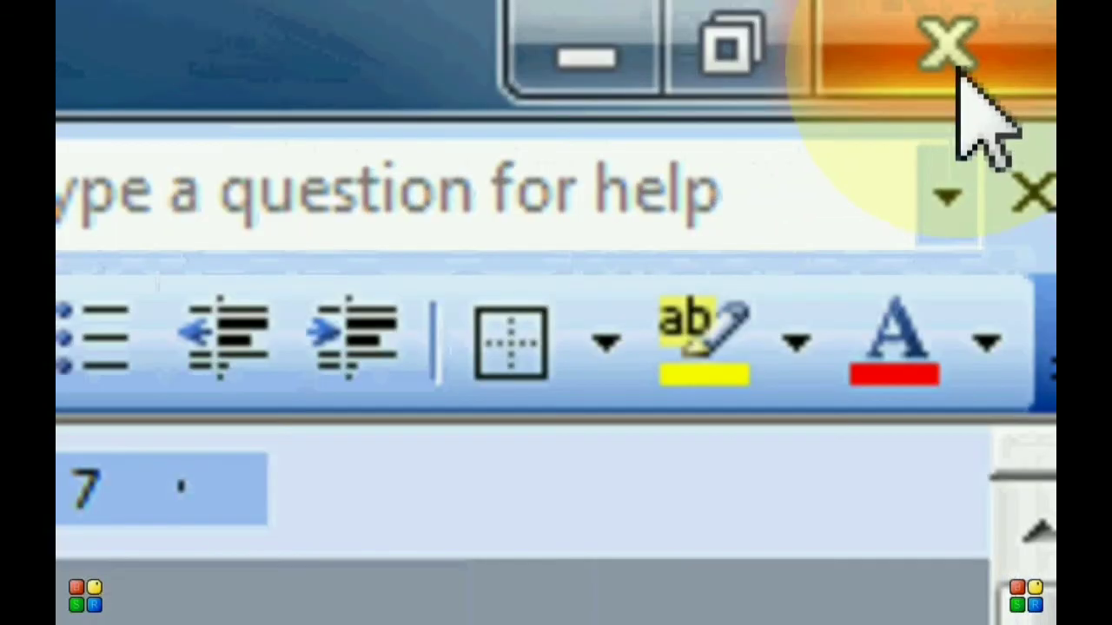
Exit Word and reopen the Project 1 document from its file icon on the Windows desktop
click(954, 51)
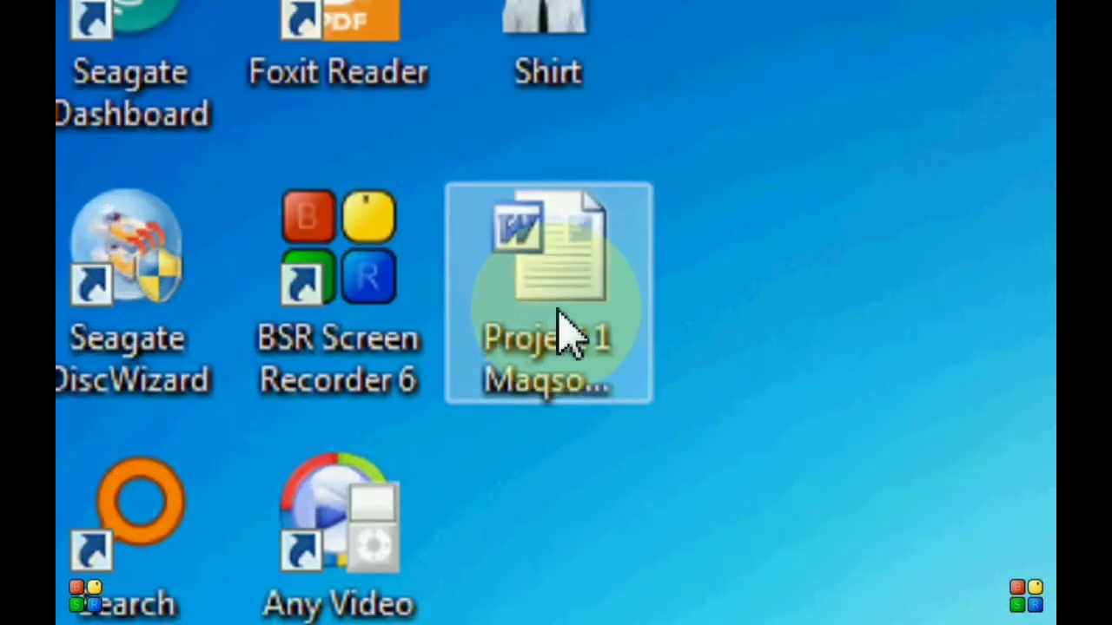
right_click(321, 309)
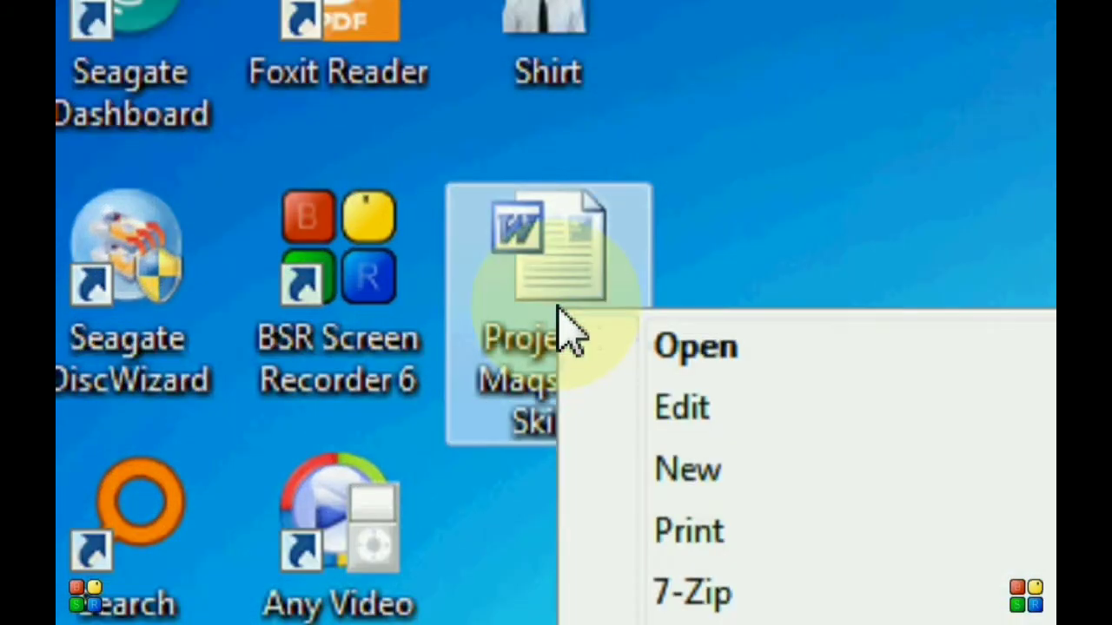
click(613, 347)
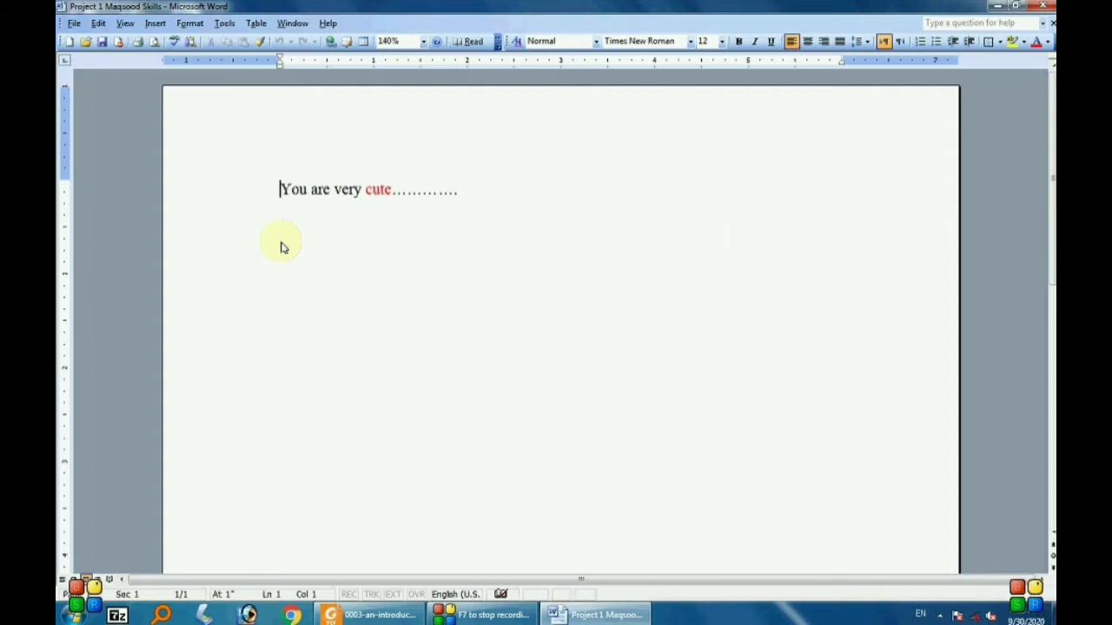
Run a spelling and grammar check on the document and dismiss its completion message
key(F7)
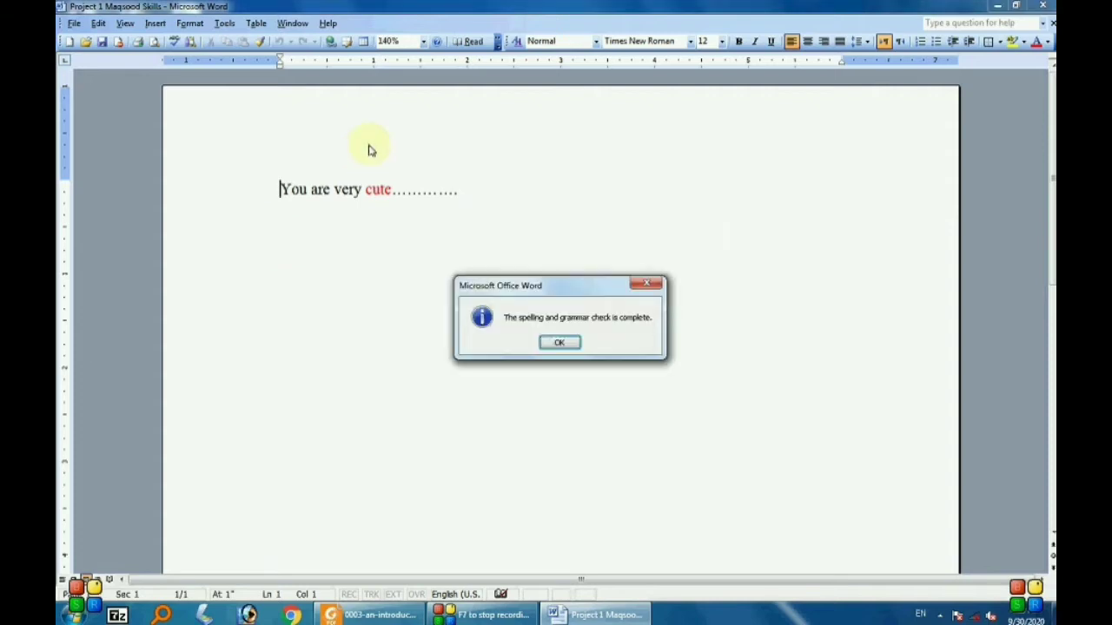
click(561, 342)
key(End)
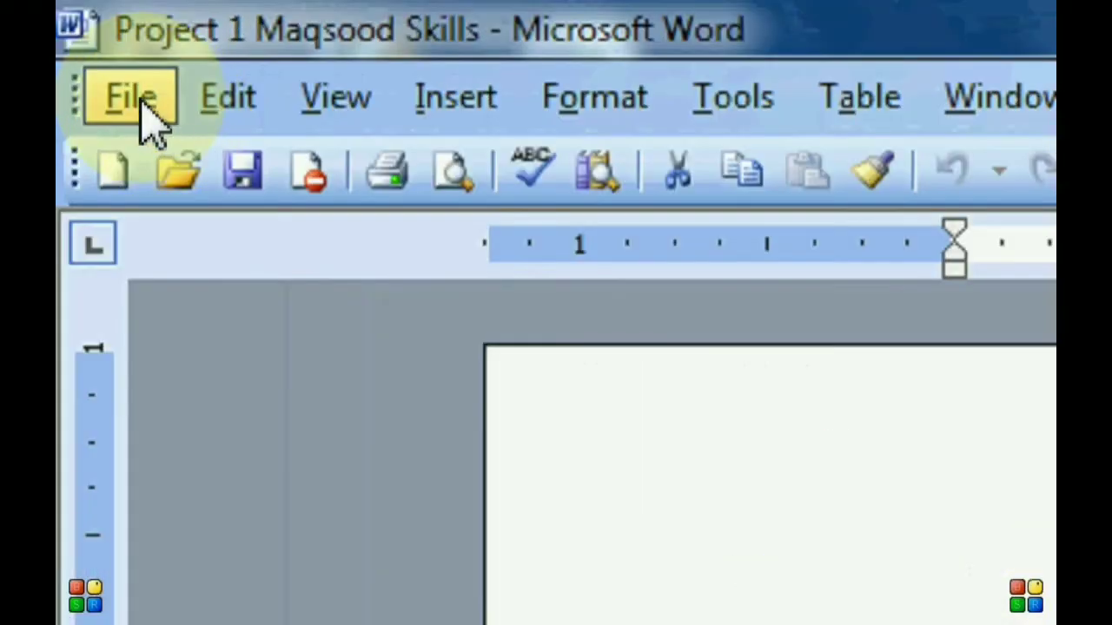
click(109, 69)
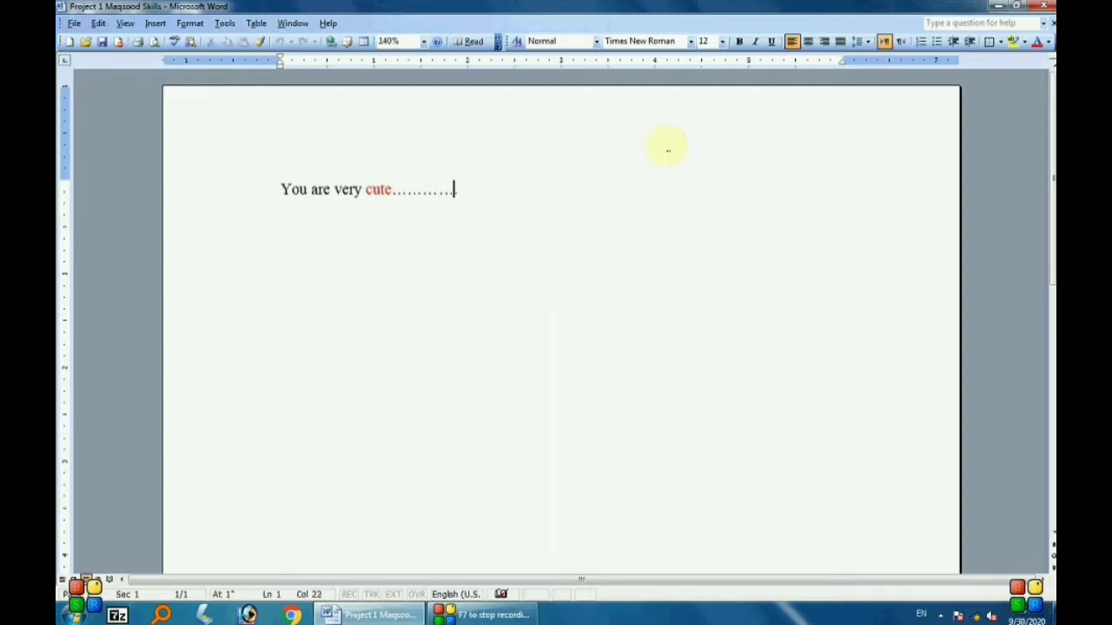
Replace the red word "cute" in the sample line with "Sweet"
key(Left)
key(Left)
key(shift+Right)
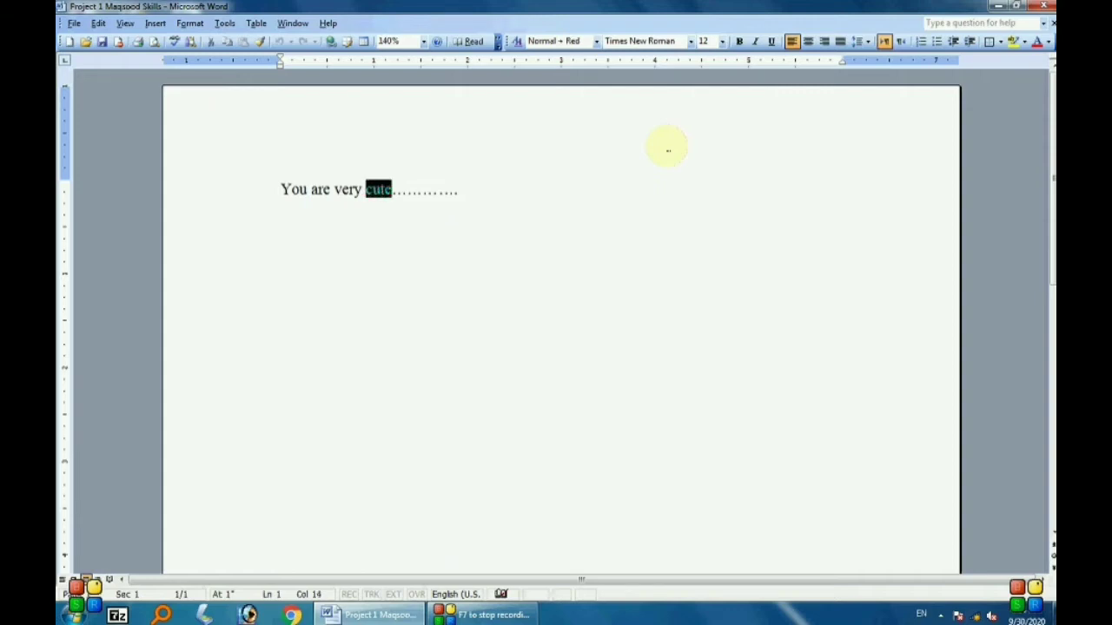
text(S)
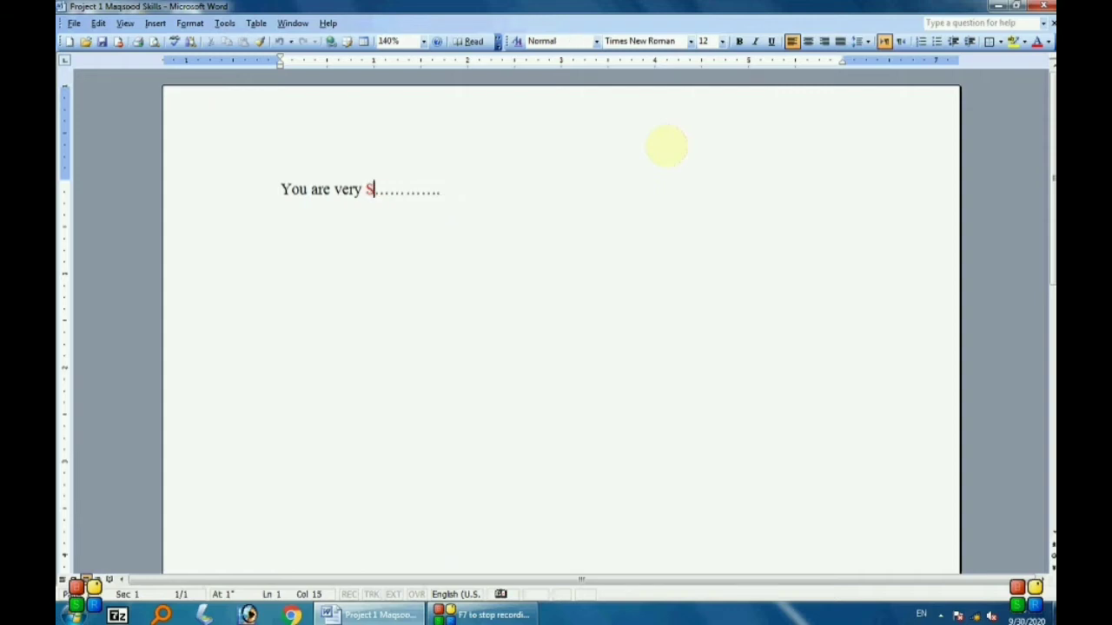
text(weet)
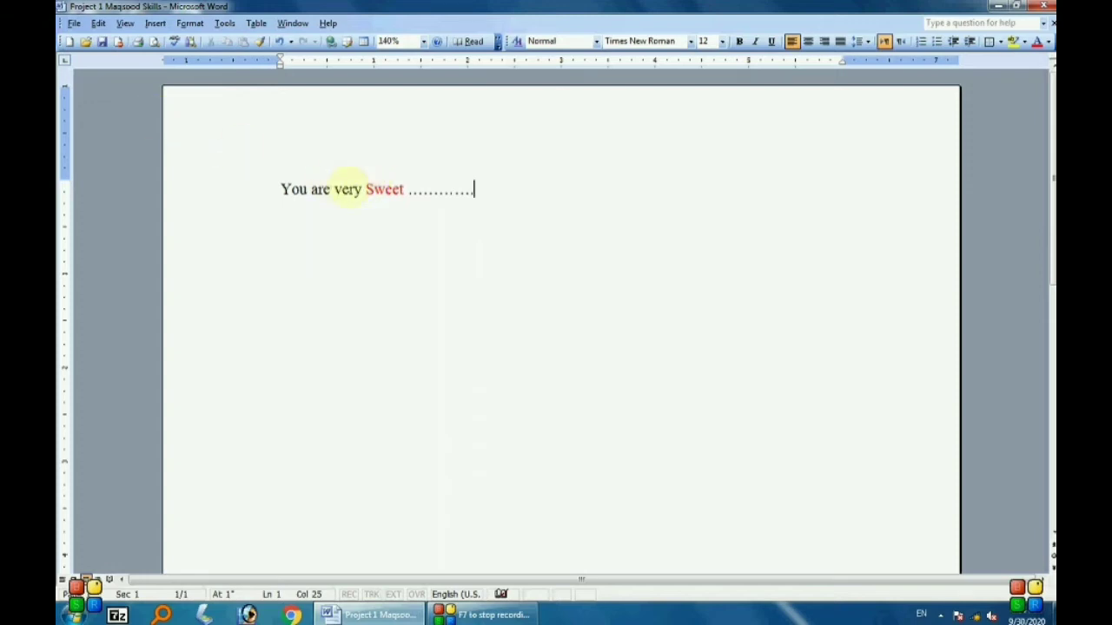
Save a copy of the edited document to the Desktop under the new file name "Part 2"
click(346, 189)
click(74, 23)
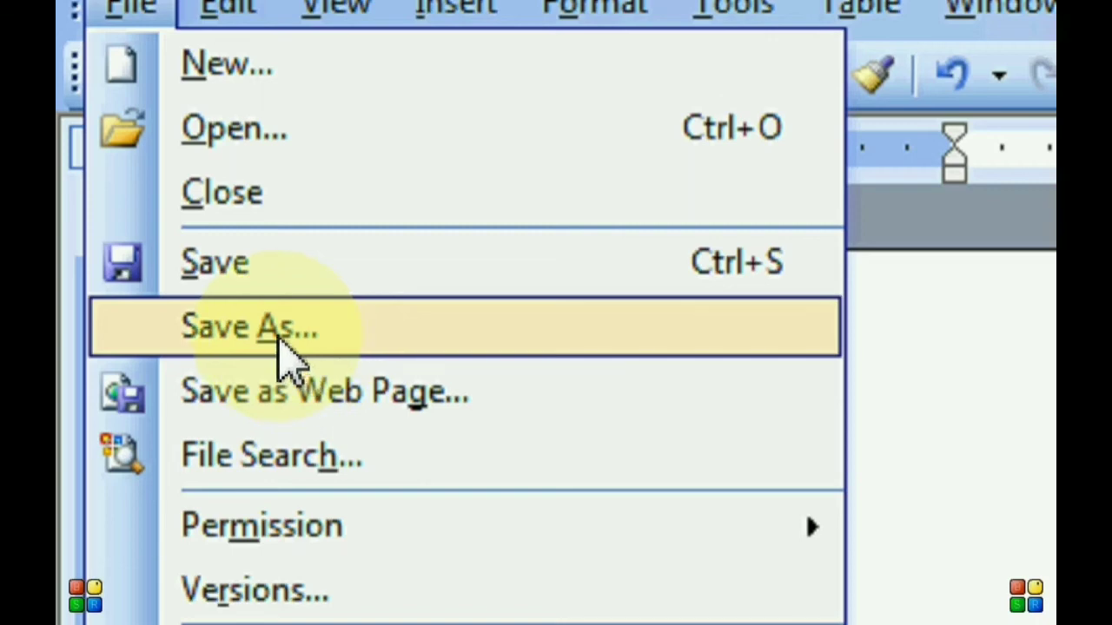
click(279, 345)
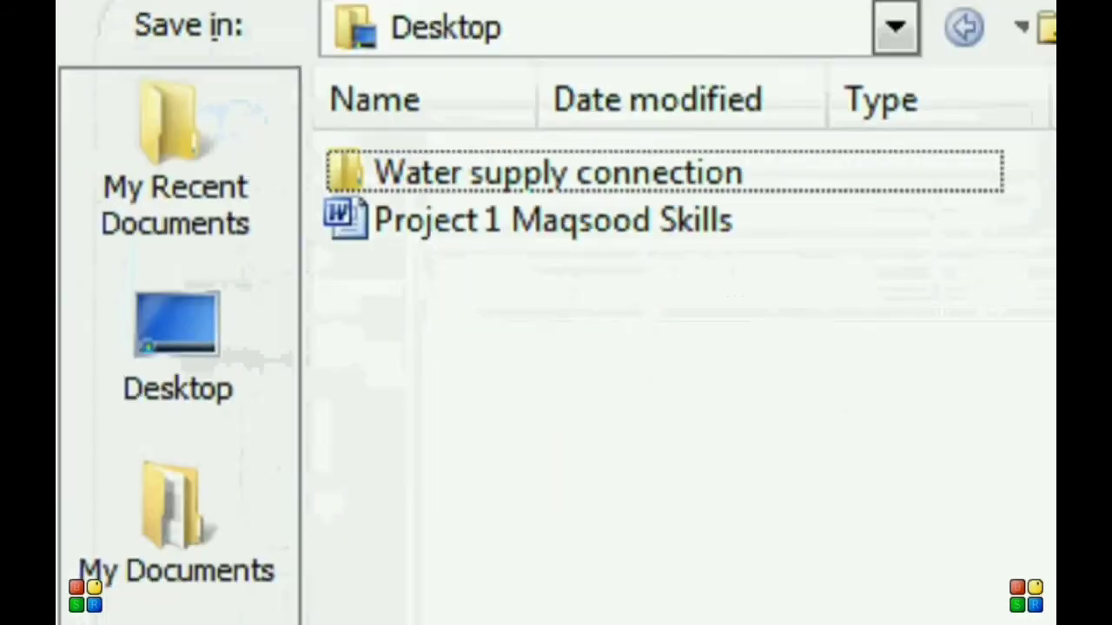
click(738, 521)
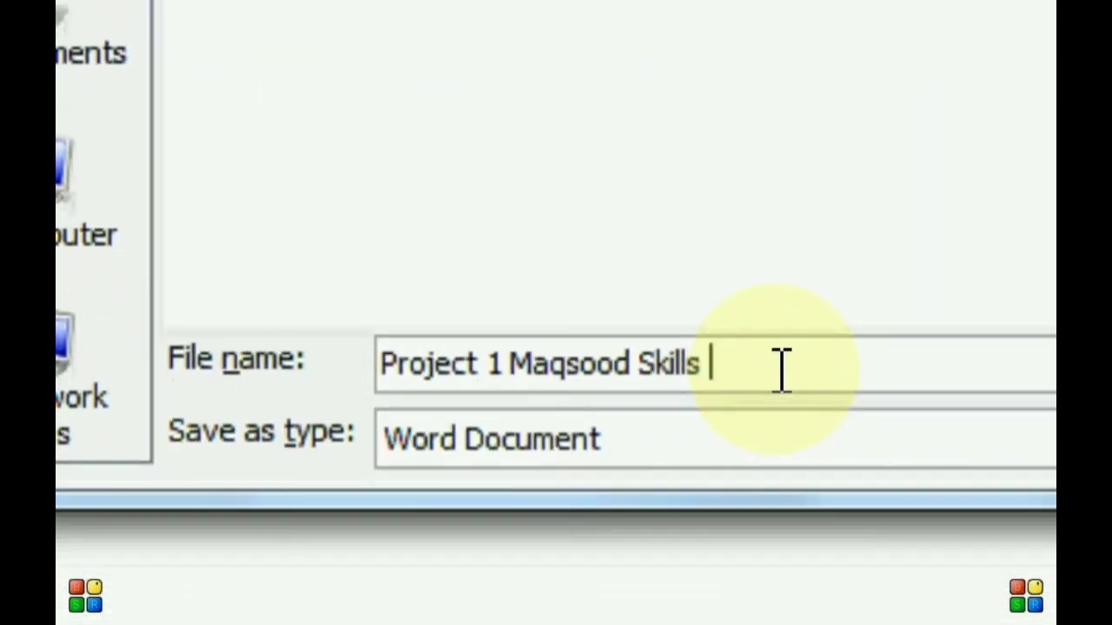
text(2)
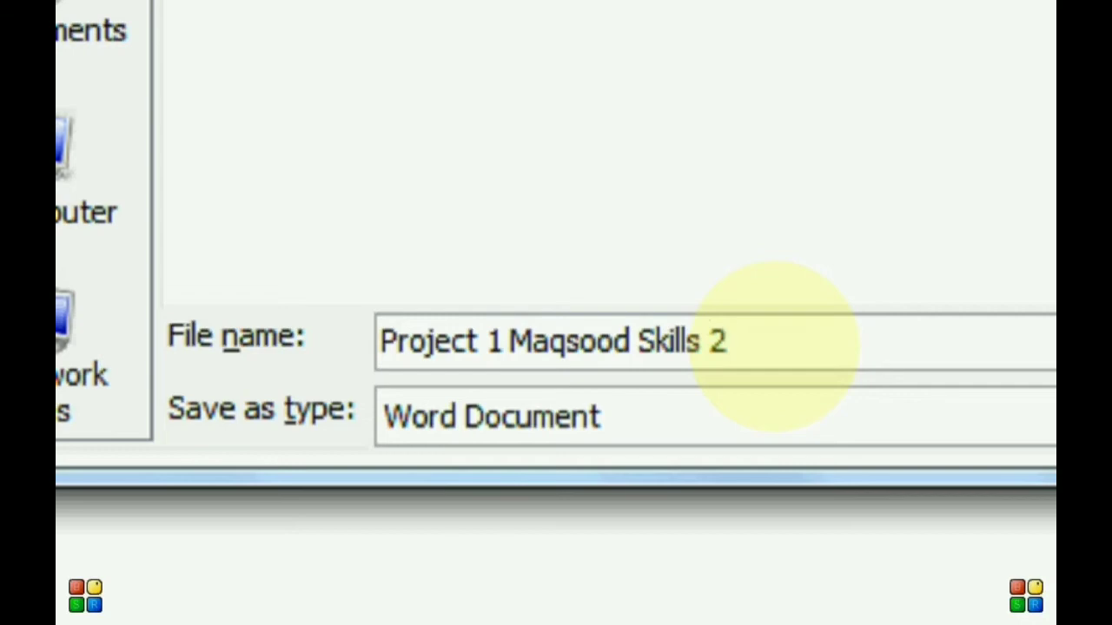
key(BackSpace)
text(Part 2)
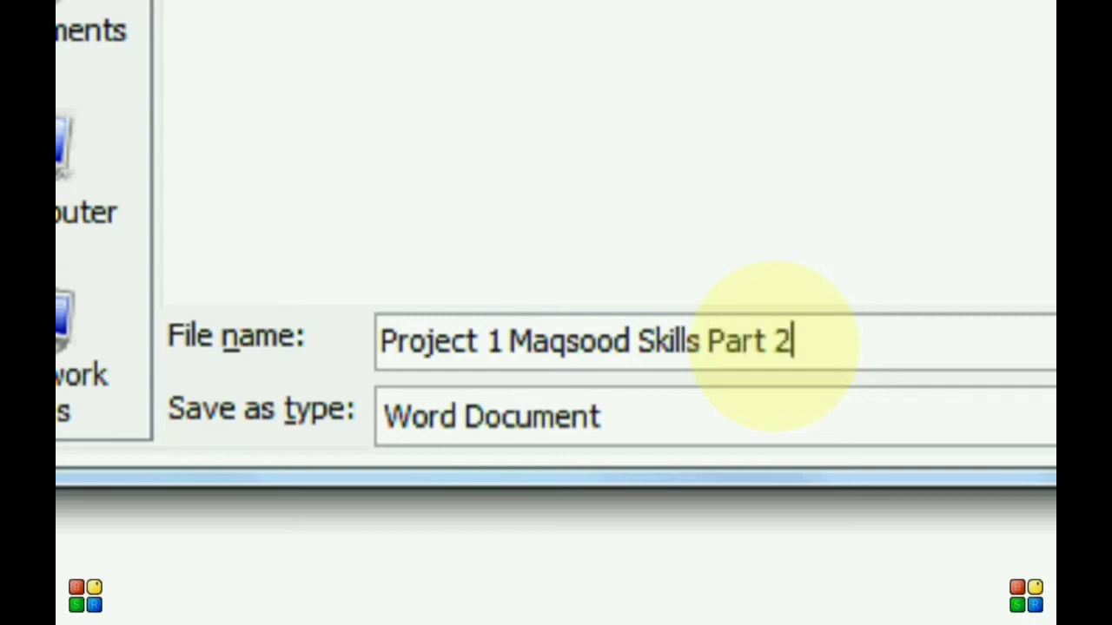
drag(688, 342, 137, 385)
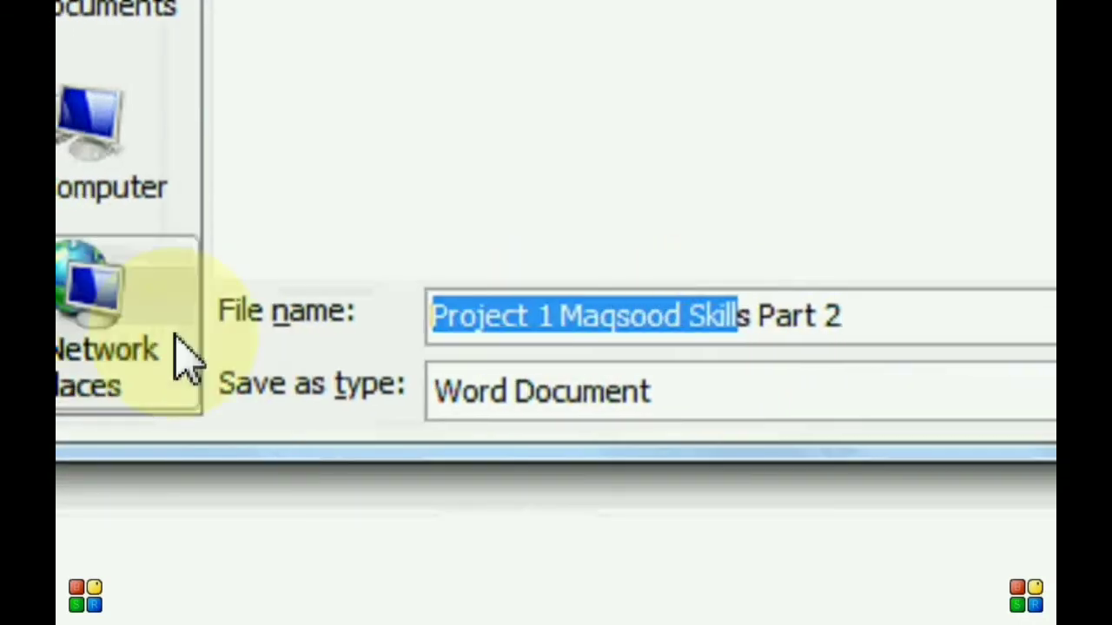
key(BackSpace)
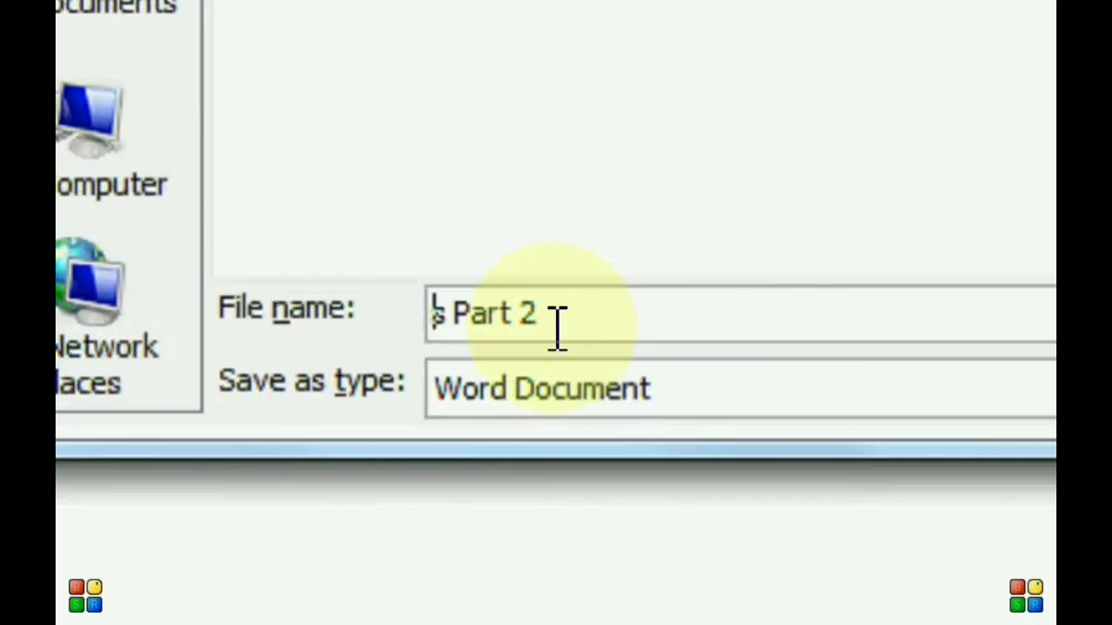
drag(464, 317, 431, 317)
key(BackSpace)
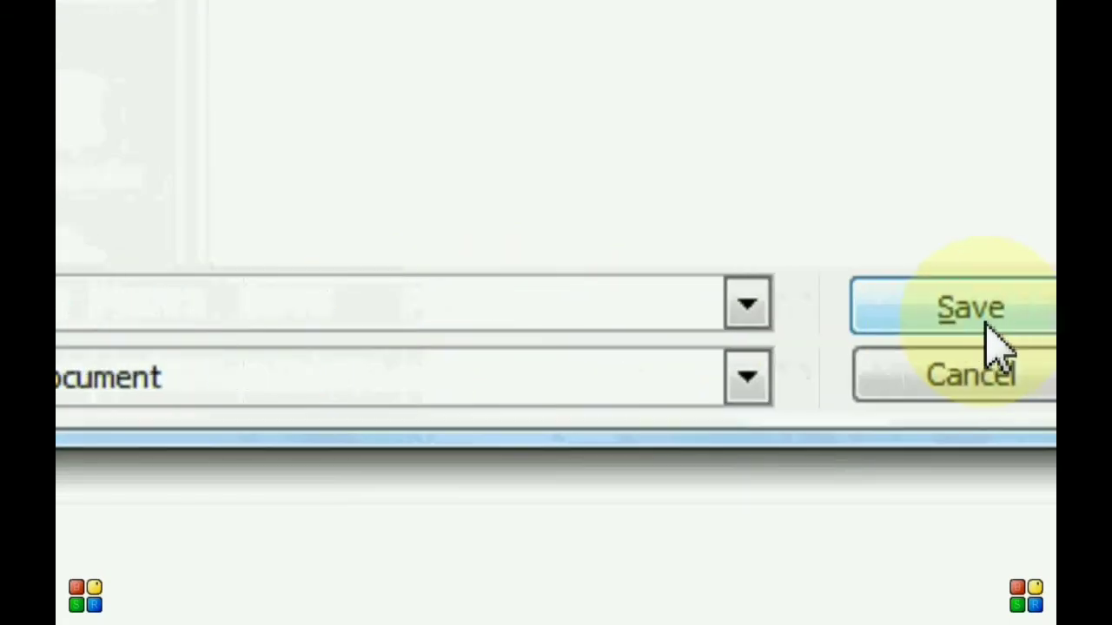
click(1045, 309)
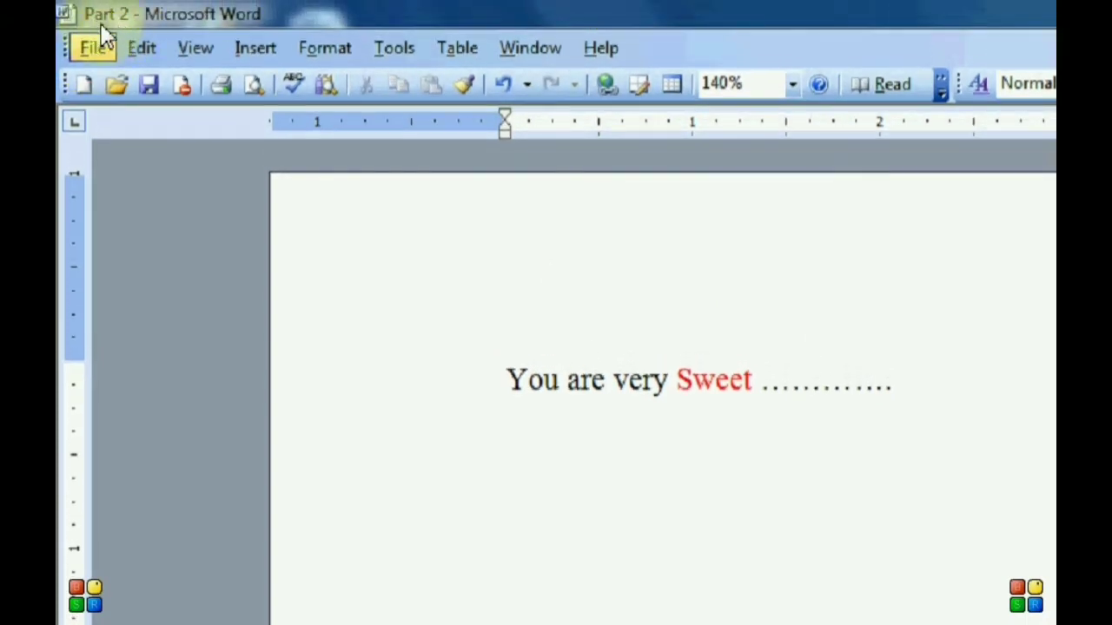
Open a saved document through Word's Open dialog and close its window
click(98, 48)
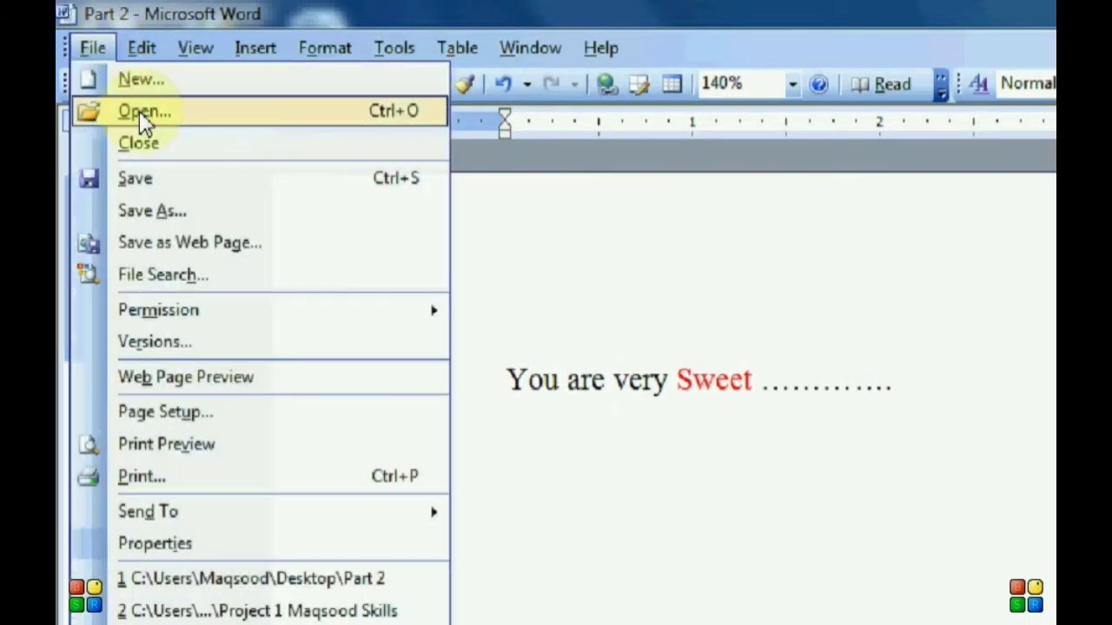
click(143, 115)
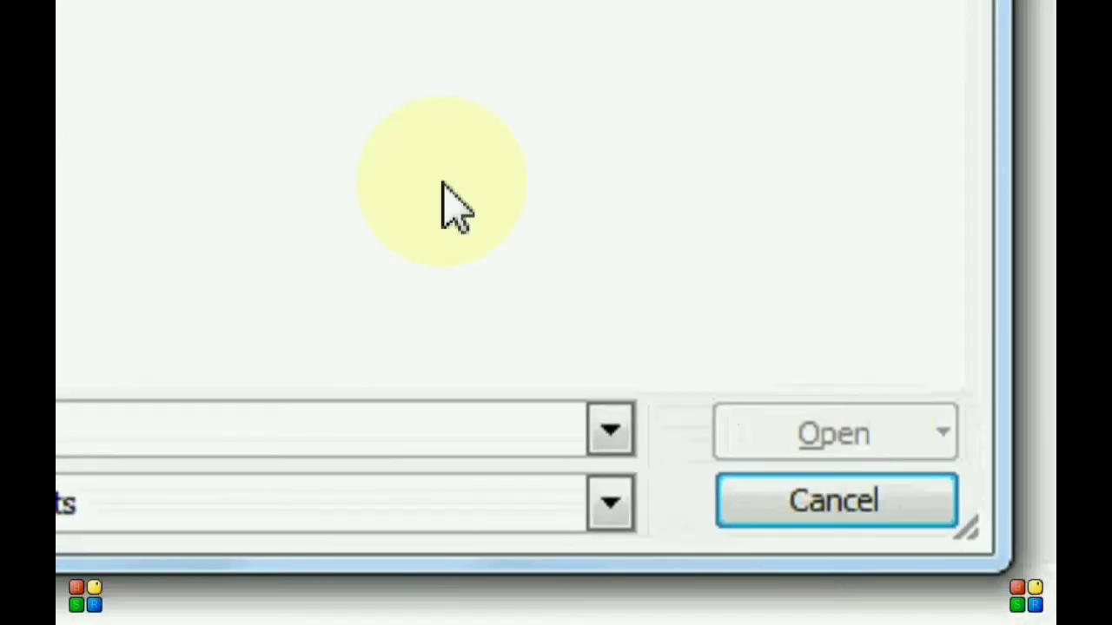
click(130, 48)
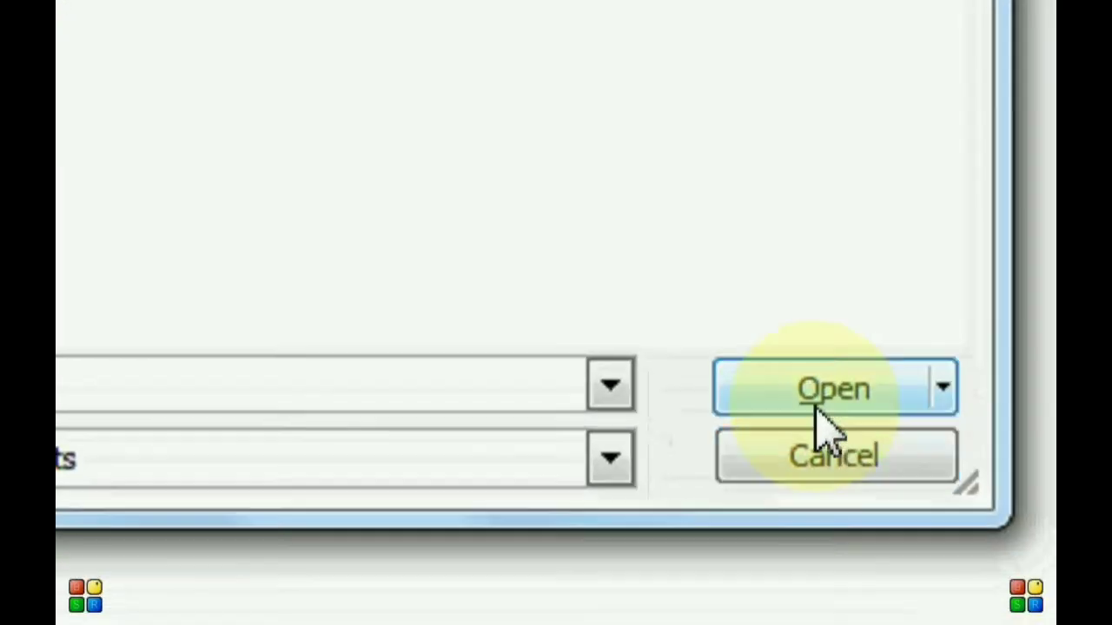
click(821, 401)
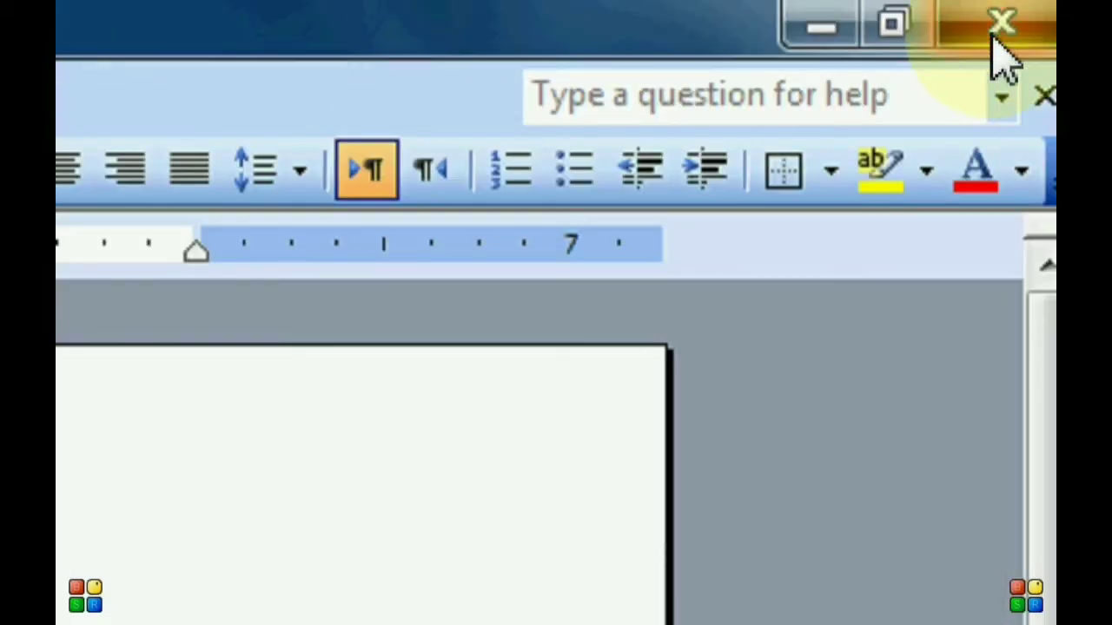
click(995, 35)
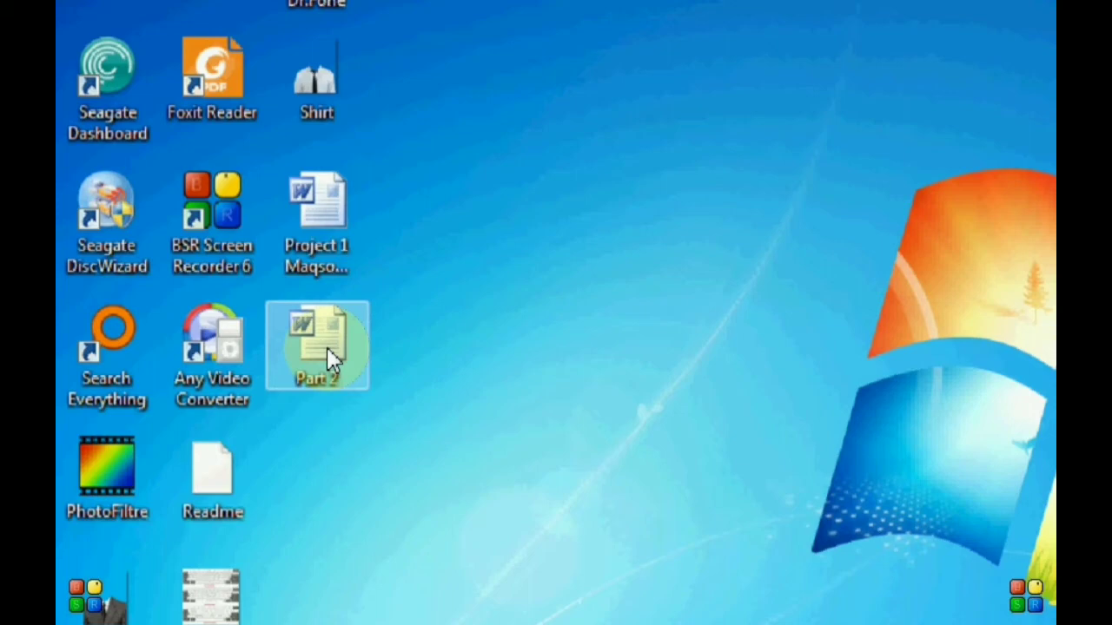
Open the Part 2 document and the original Project 1 document from their file icons on the Windows desktop
right_click(332, 358)
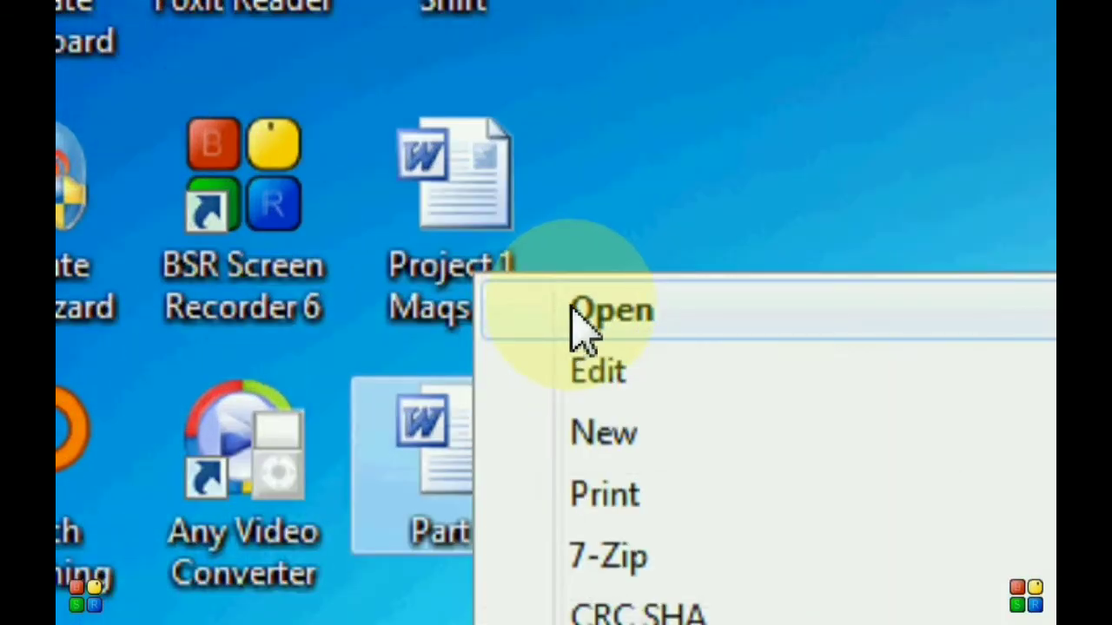
click(582, 326)
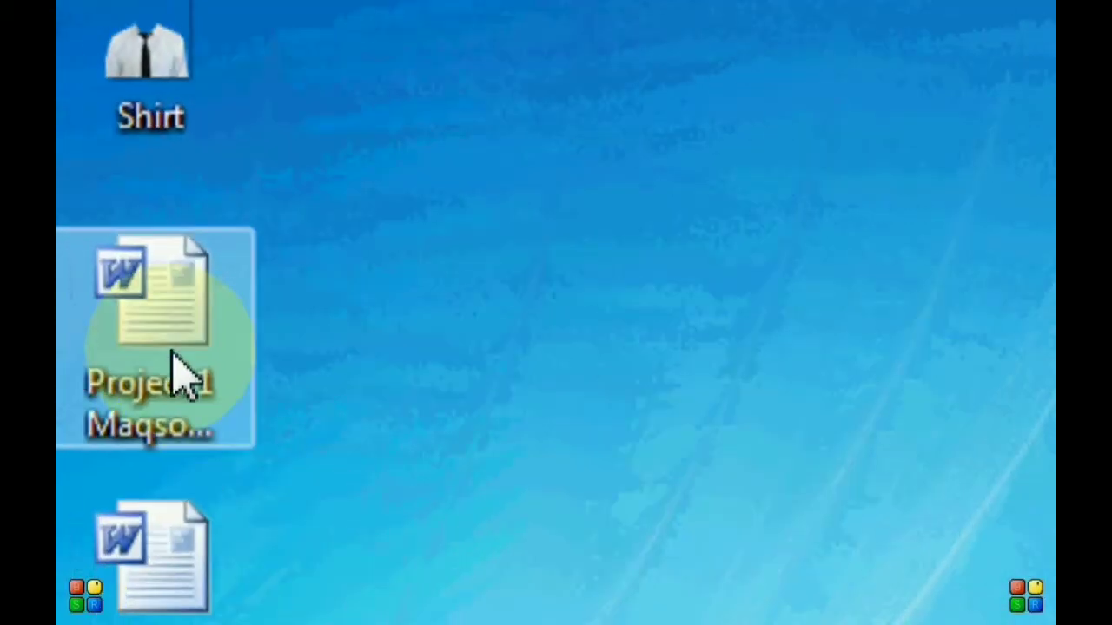
right_click(174, 368)
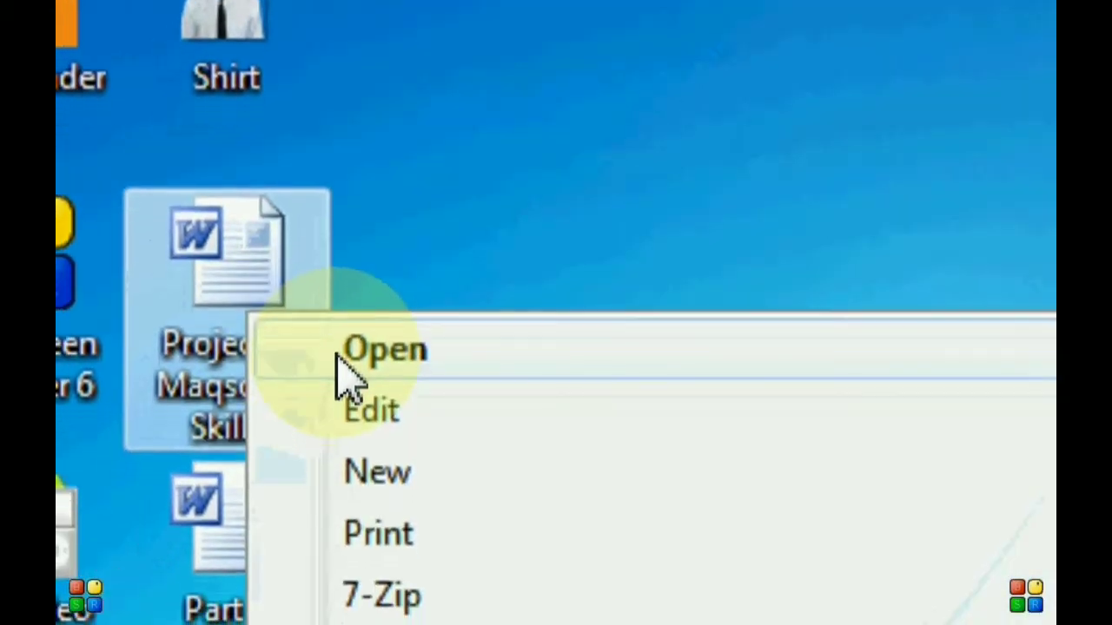
click(330, 371)
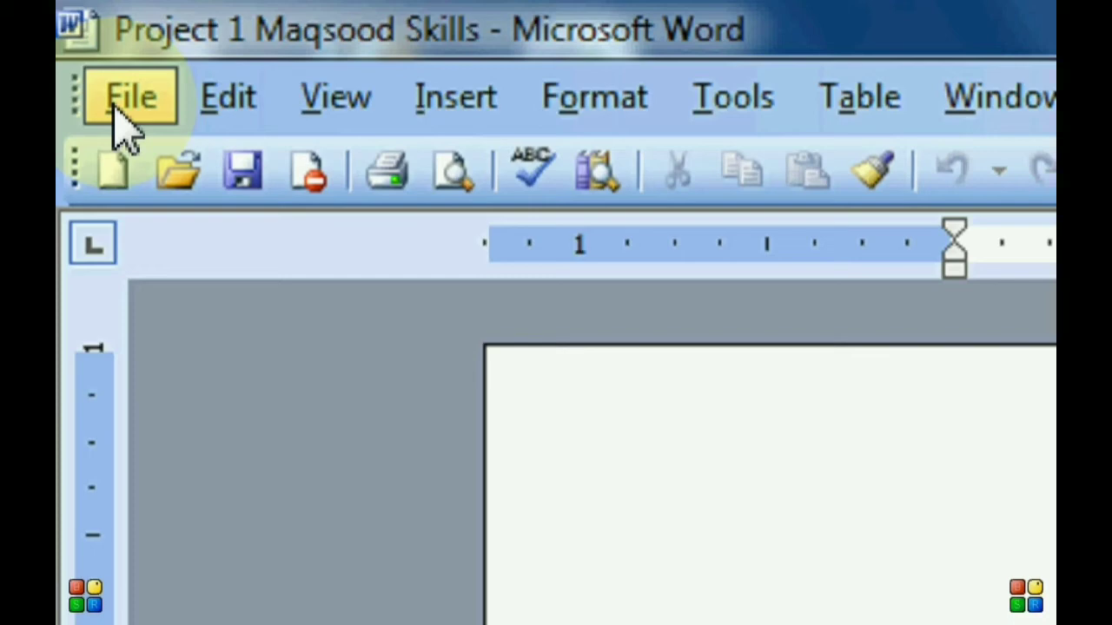
Run a basic file search for "part 2" with the results limited to Word Files
click(126, 104)
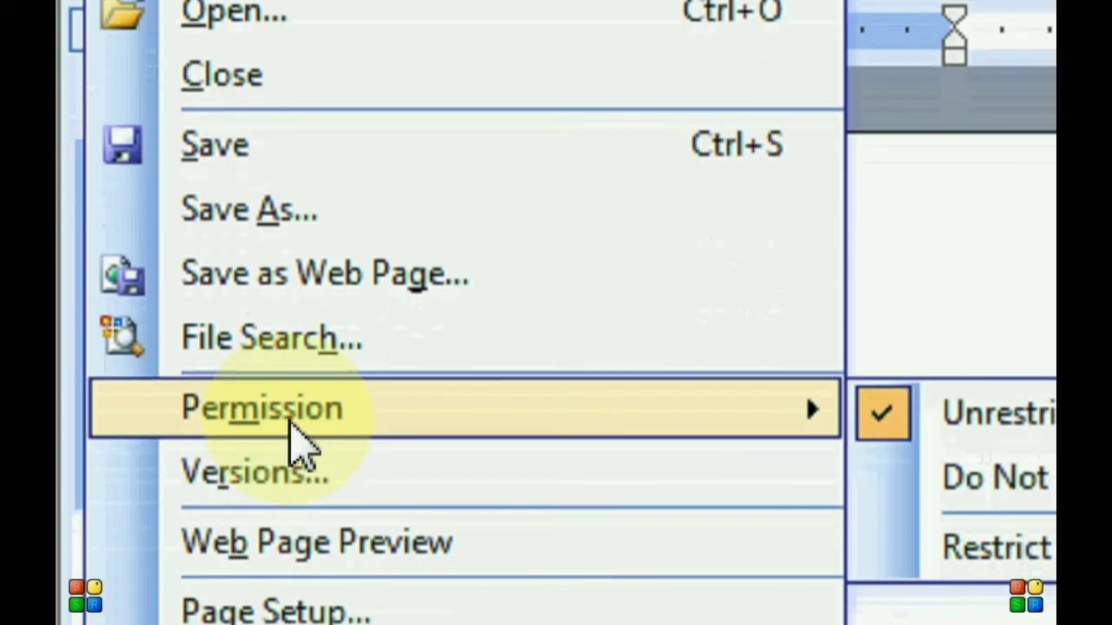
click(271, 322)
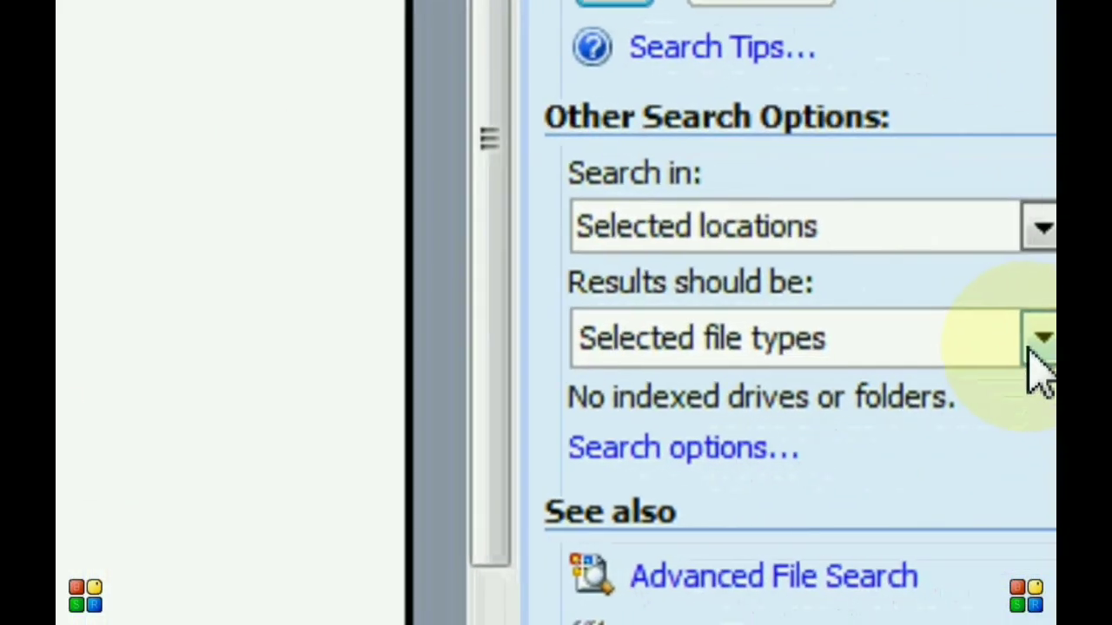
click(1034, 343)
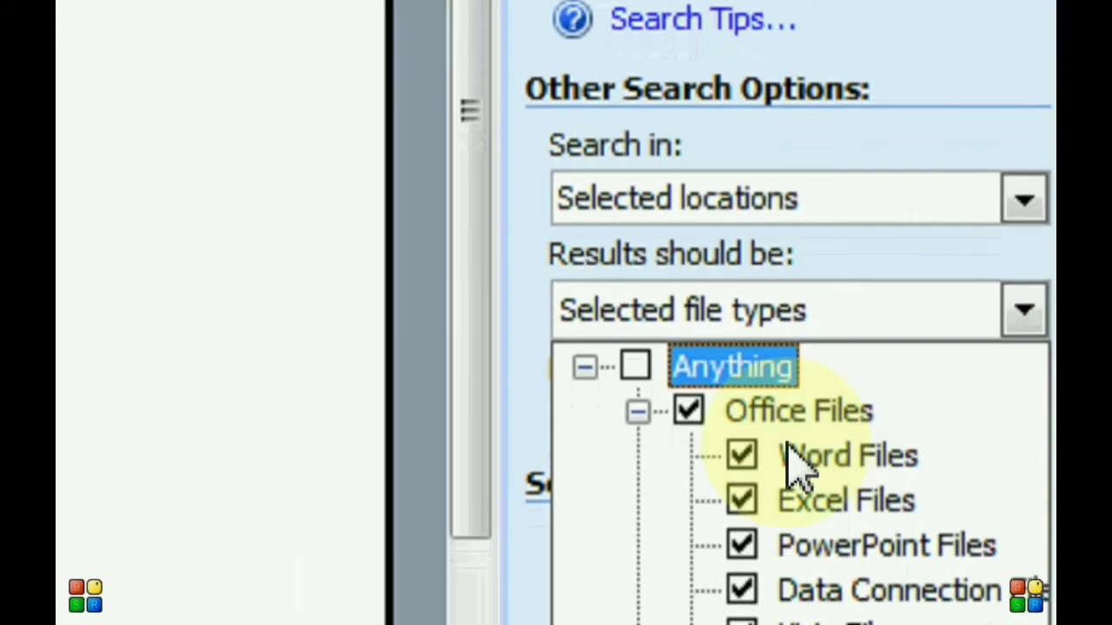
click(741, 530)
click(744, 577)
click(741, 476)
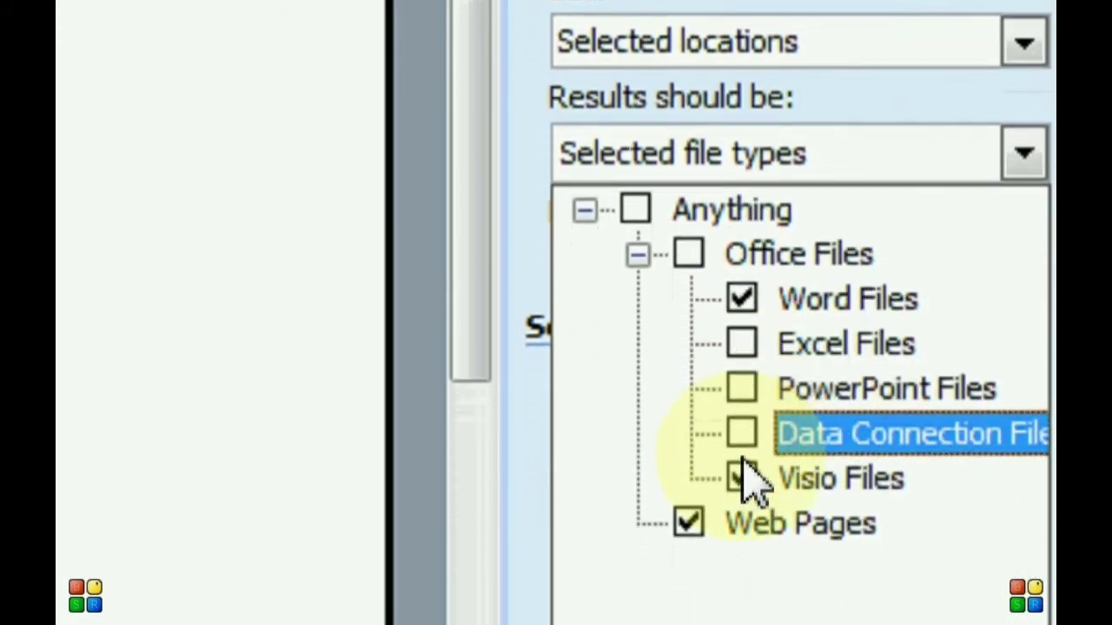
click(741, 522)
click(688, 566)
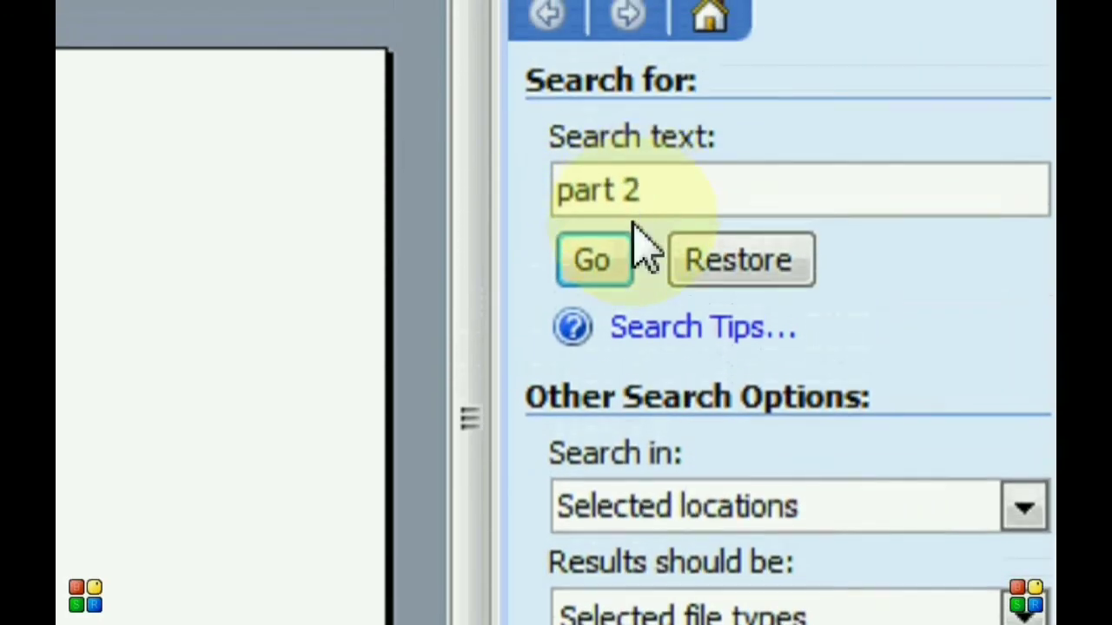
click(608, 236)
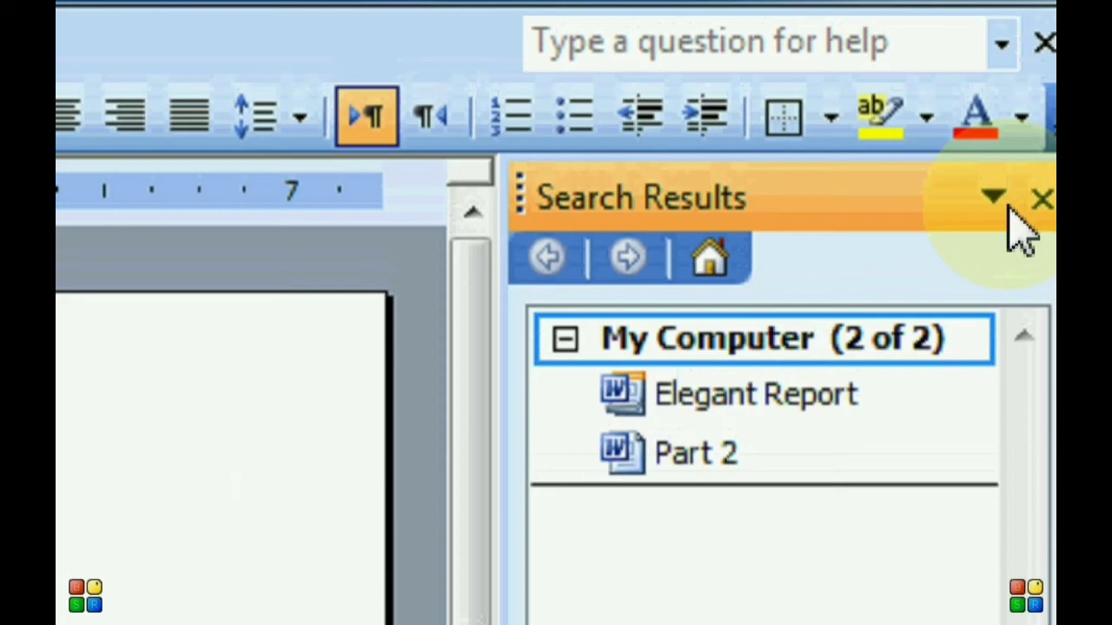
View the Getting Started and Search Results task panes and close the task pane
click(997, 200)
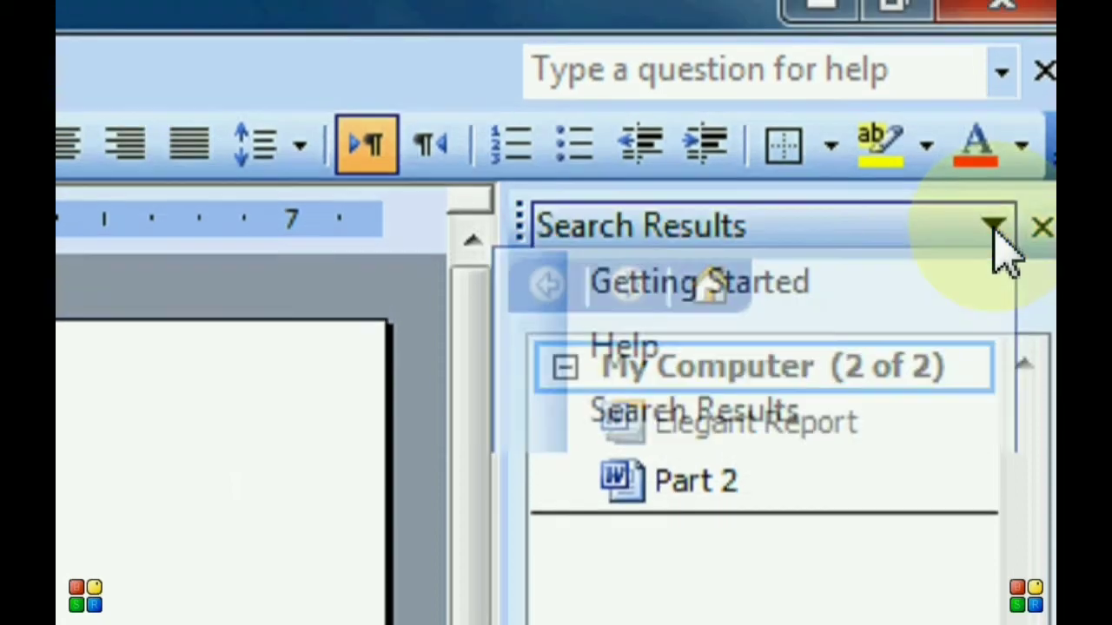
click(996, 200)
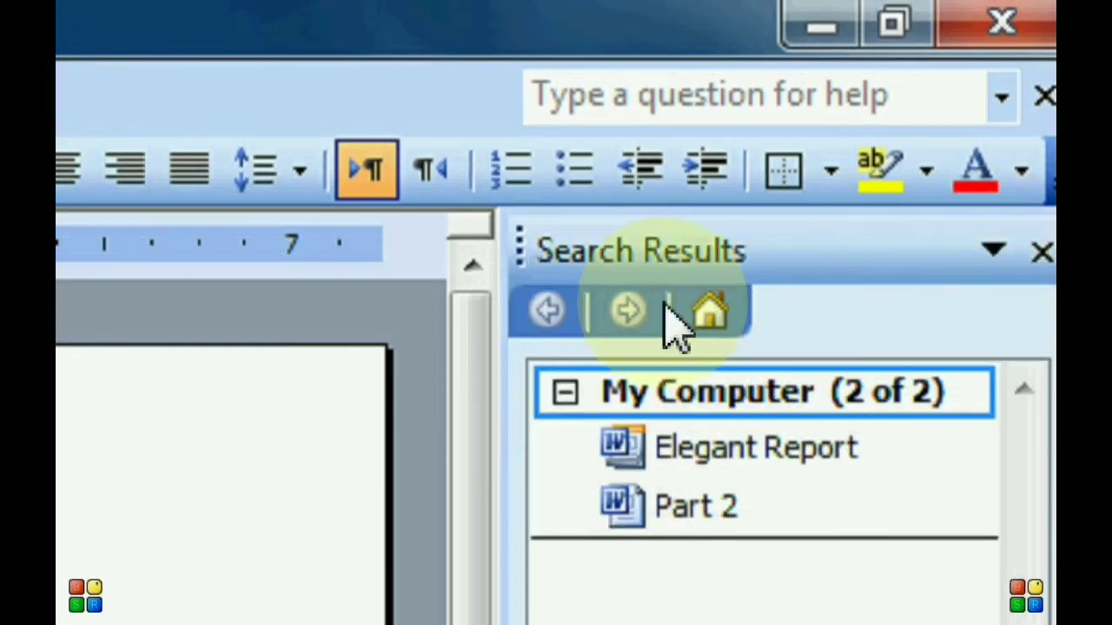
click(709, 313)
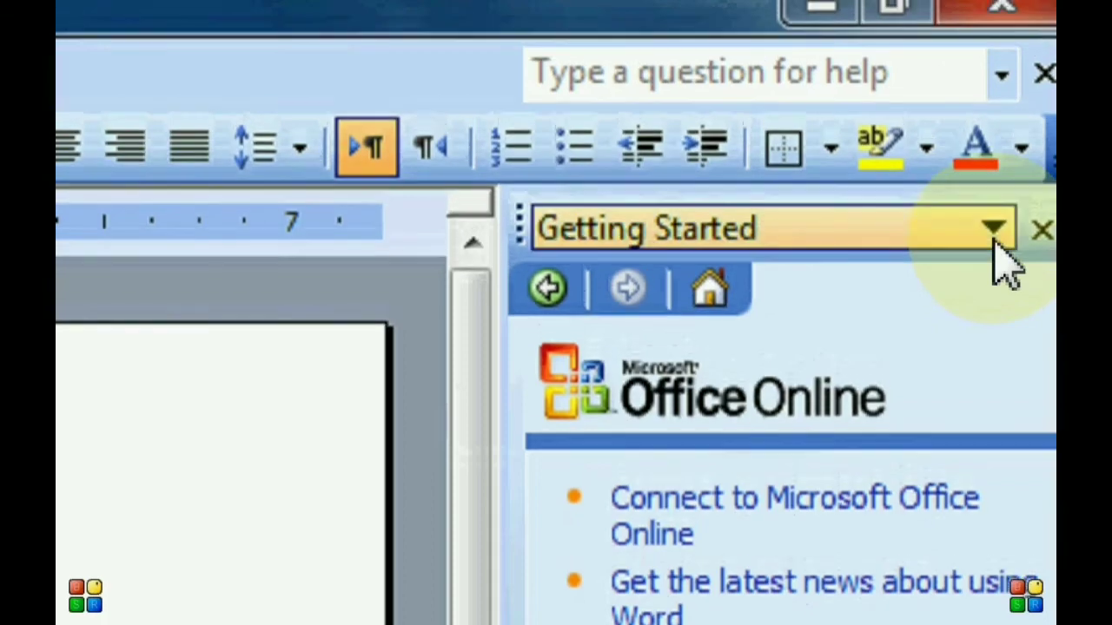
click(995, 207)
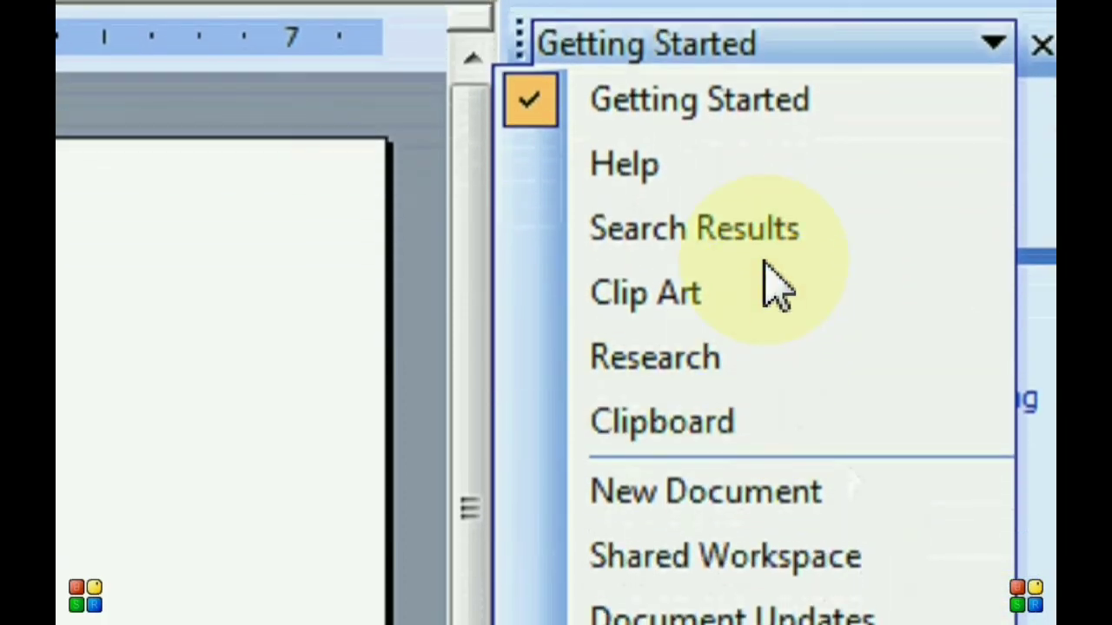
click(760, 313)
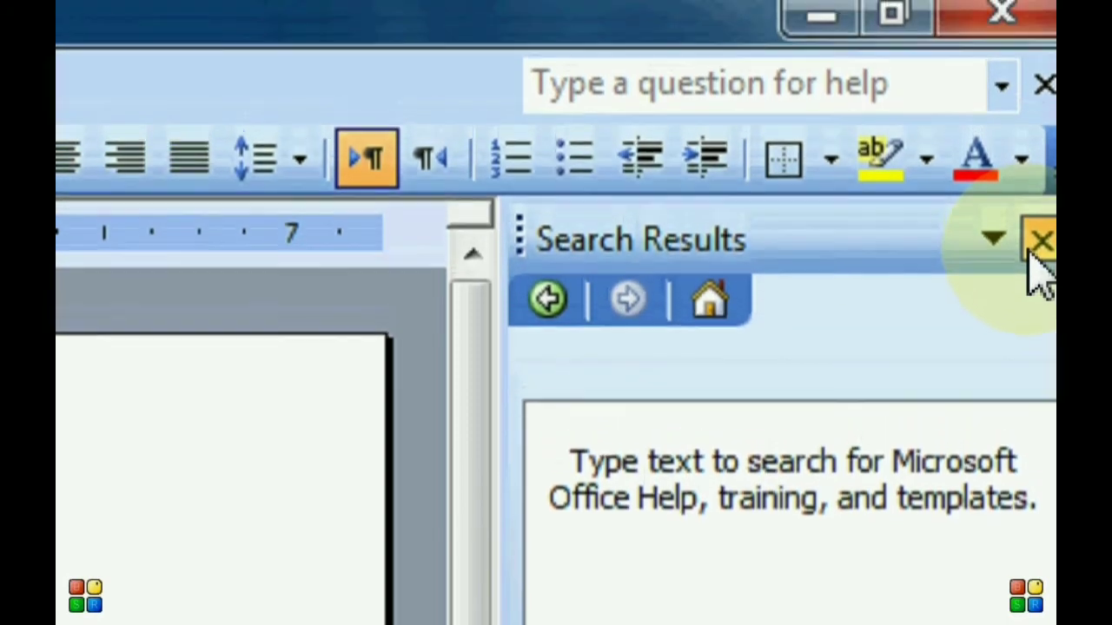
click(1039, 198)
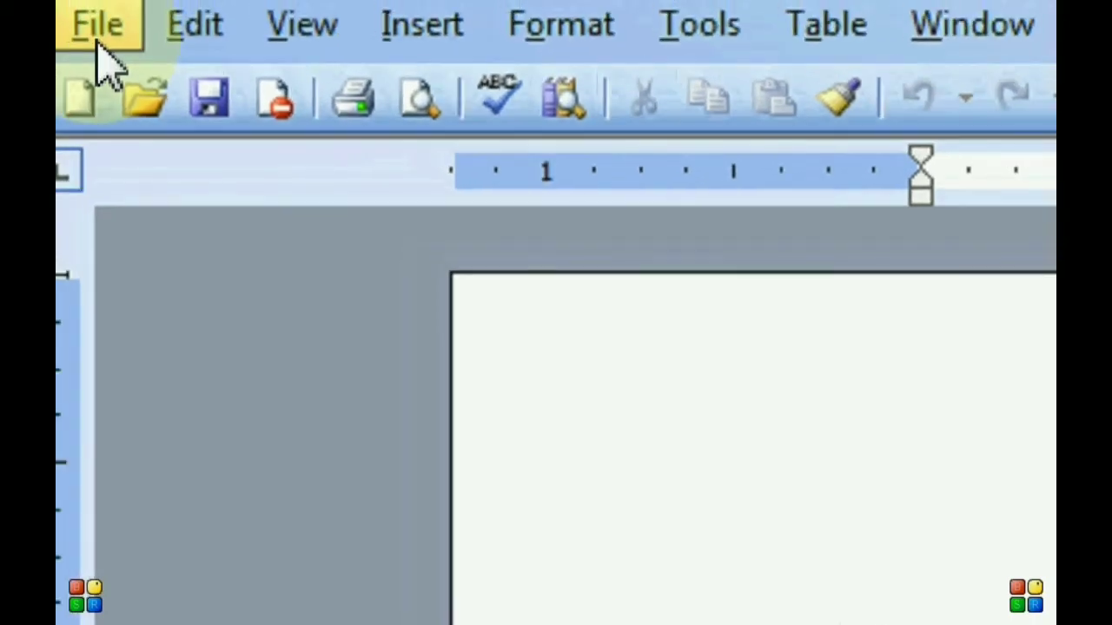
Run a basic file search for the text "you are very cute" and close the search results
click(126, 54)
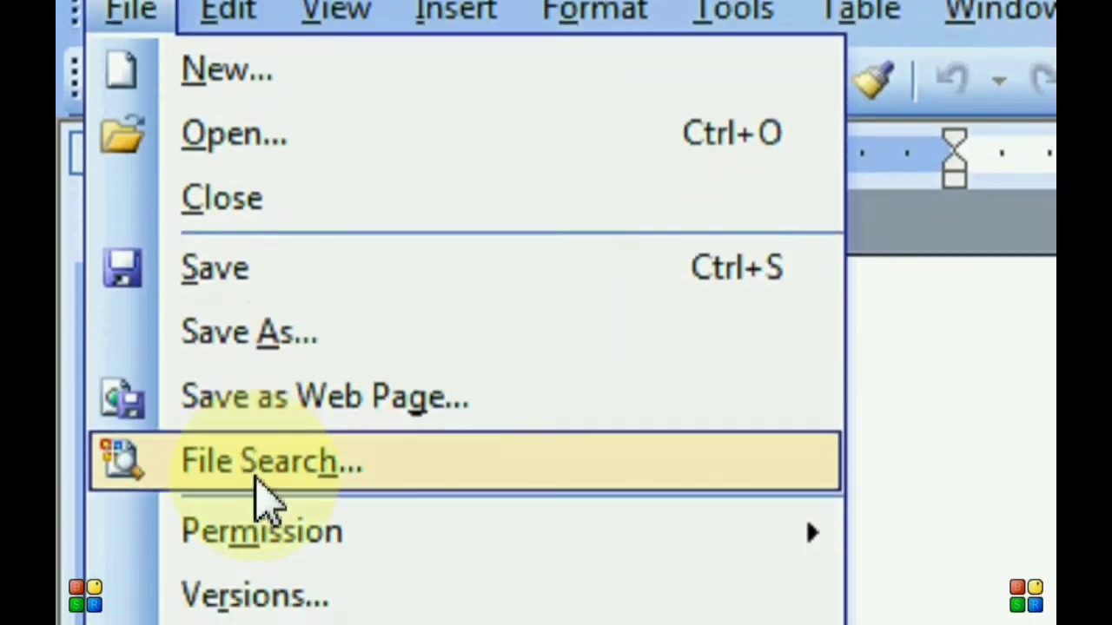
click(265, 439)
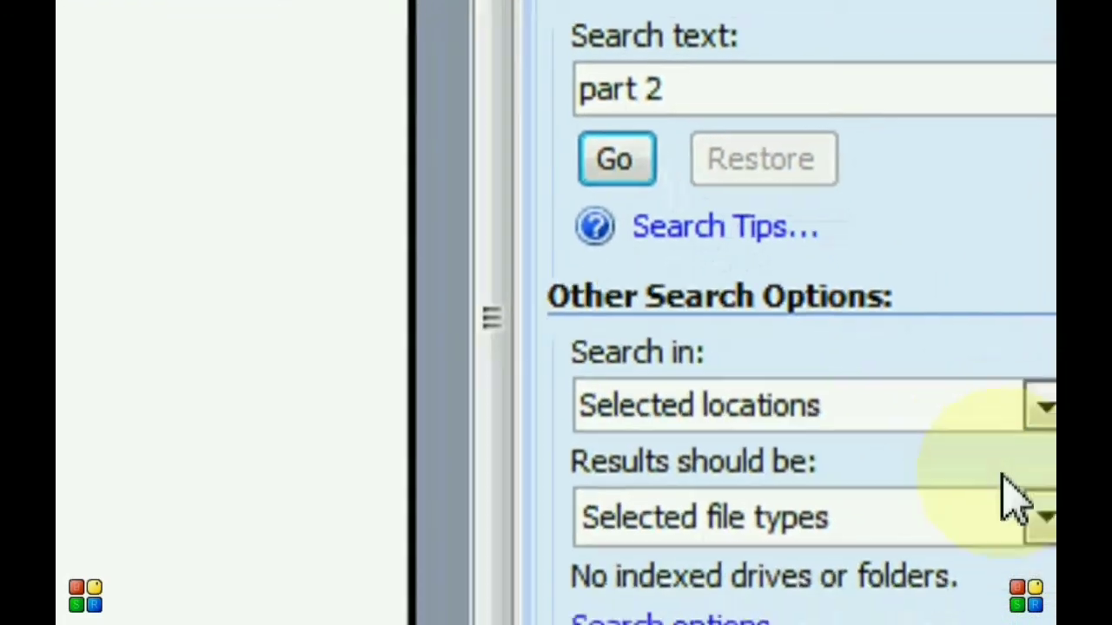
click(1093, 569)
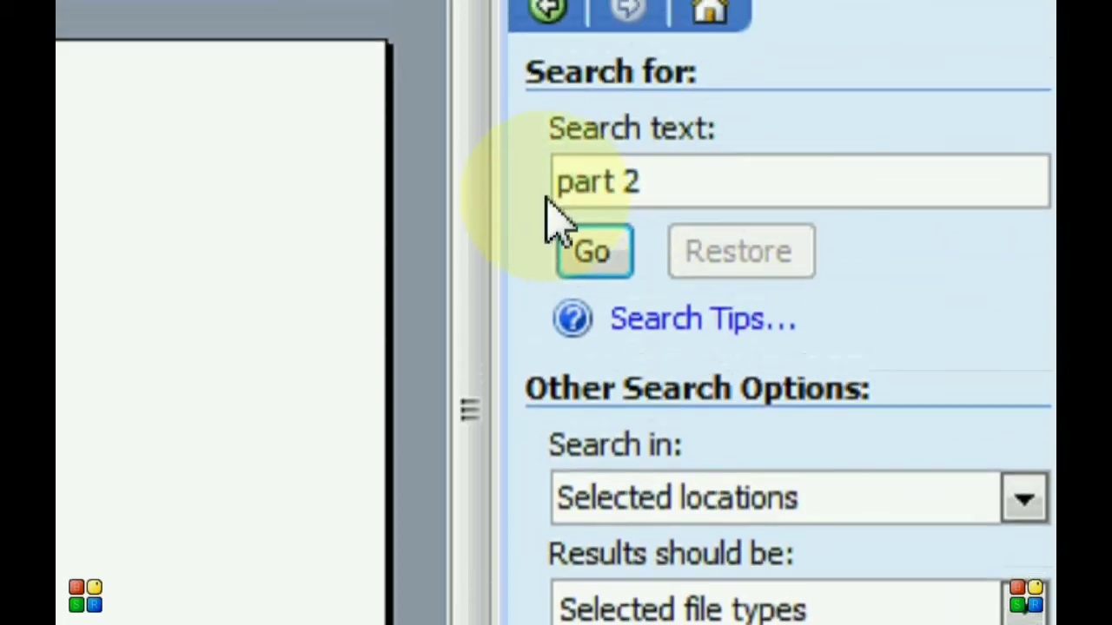
triple_click(581, 194)
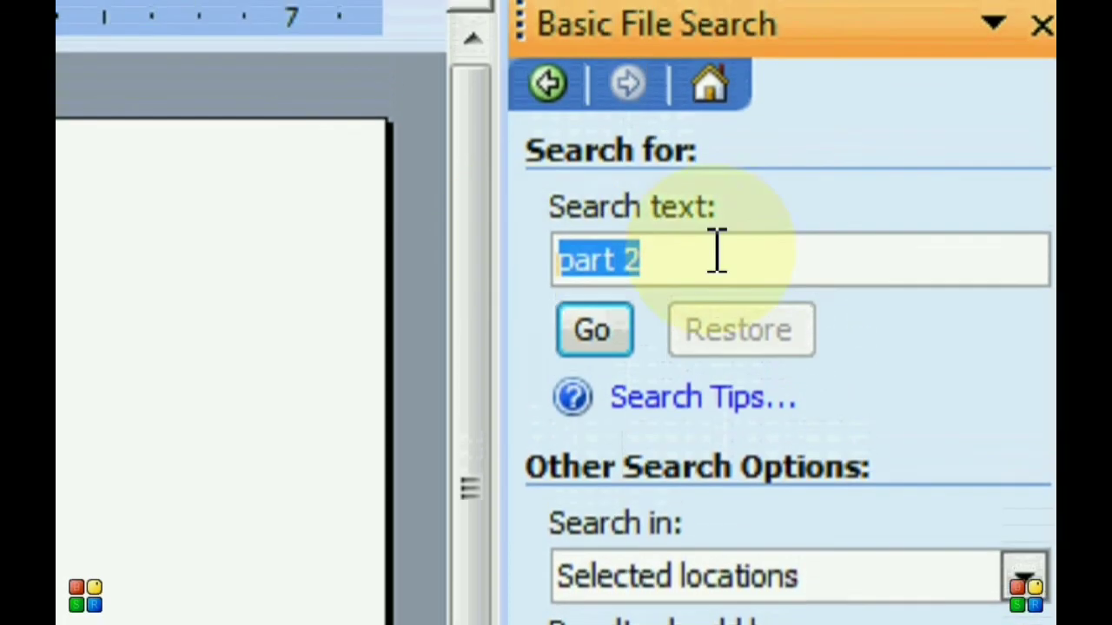
text(you are very cute)
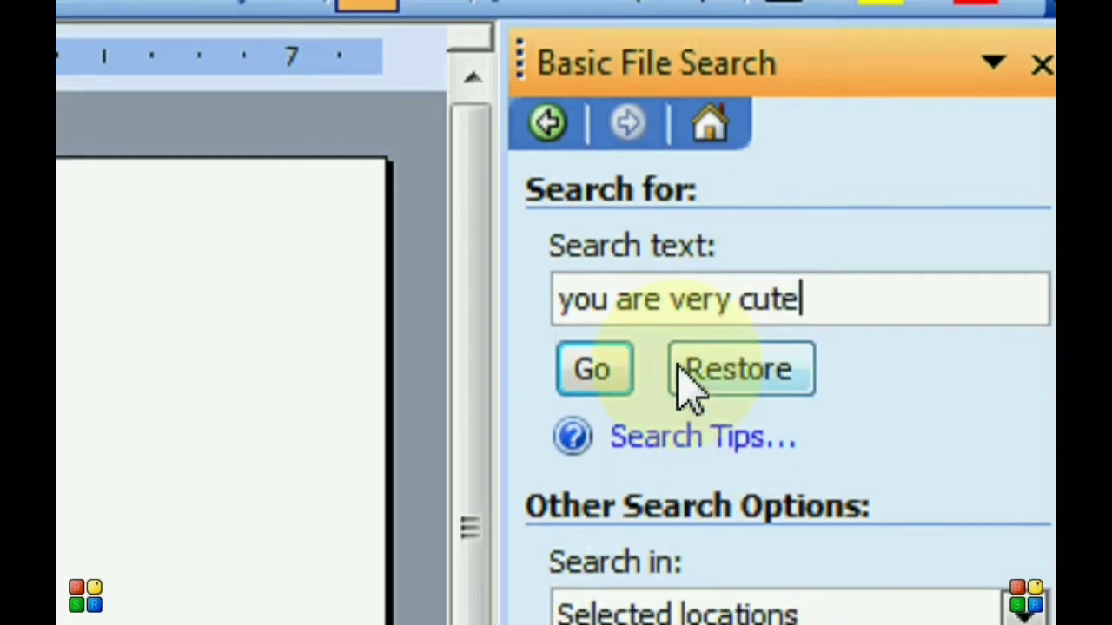
click(613, 361)
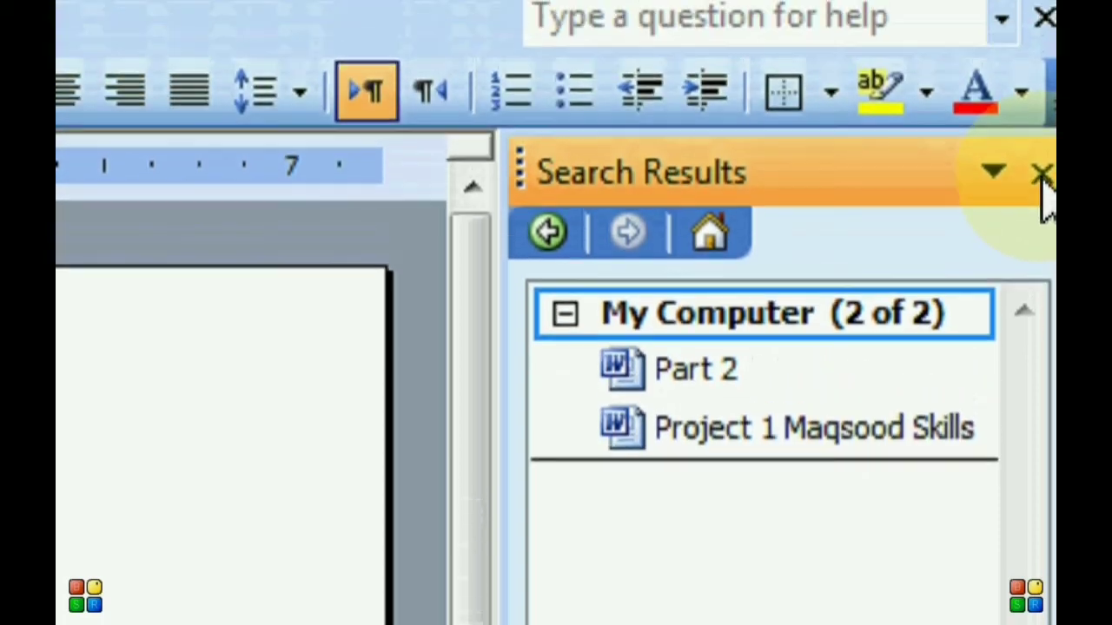
click(1041, 28)
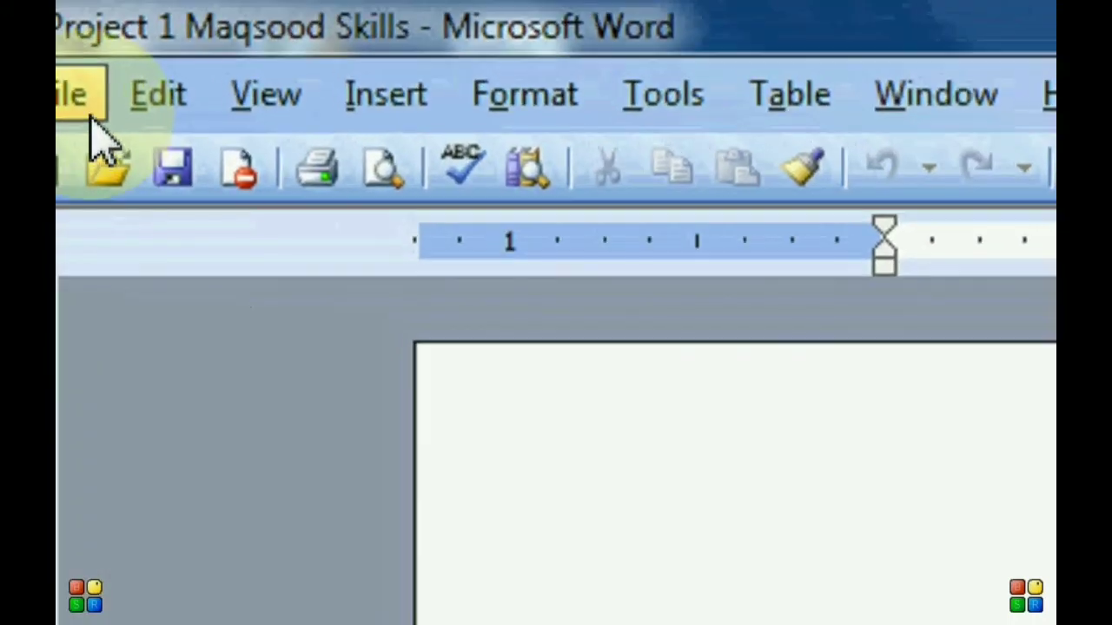
Open the Project 1 document's properties and view its general file details and summary information
click(91, 113)
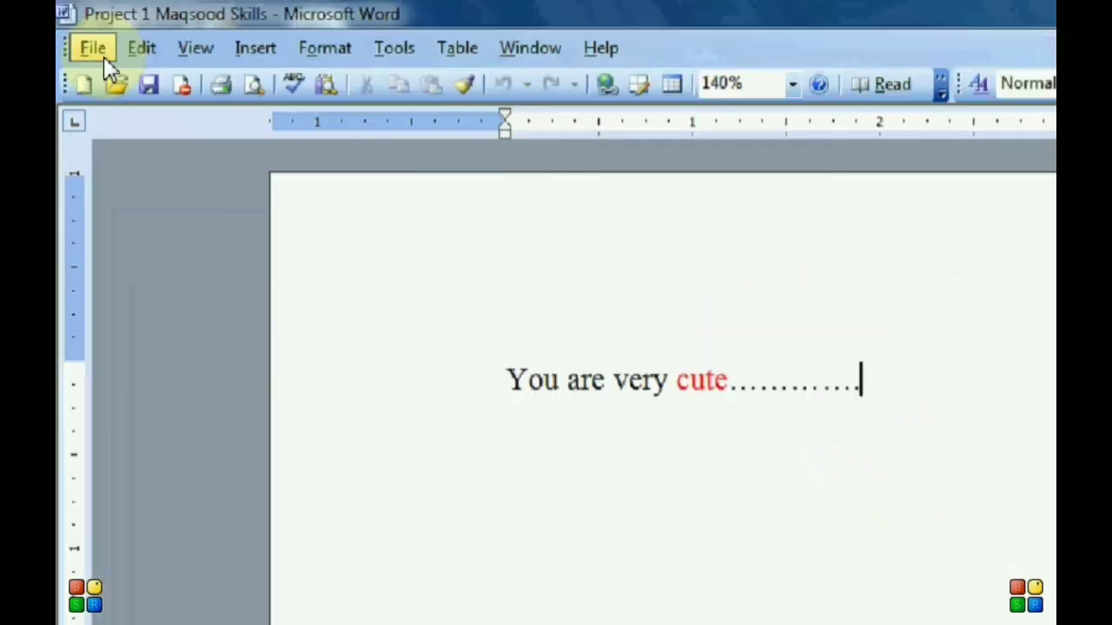
click(92, 47)
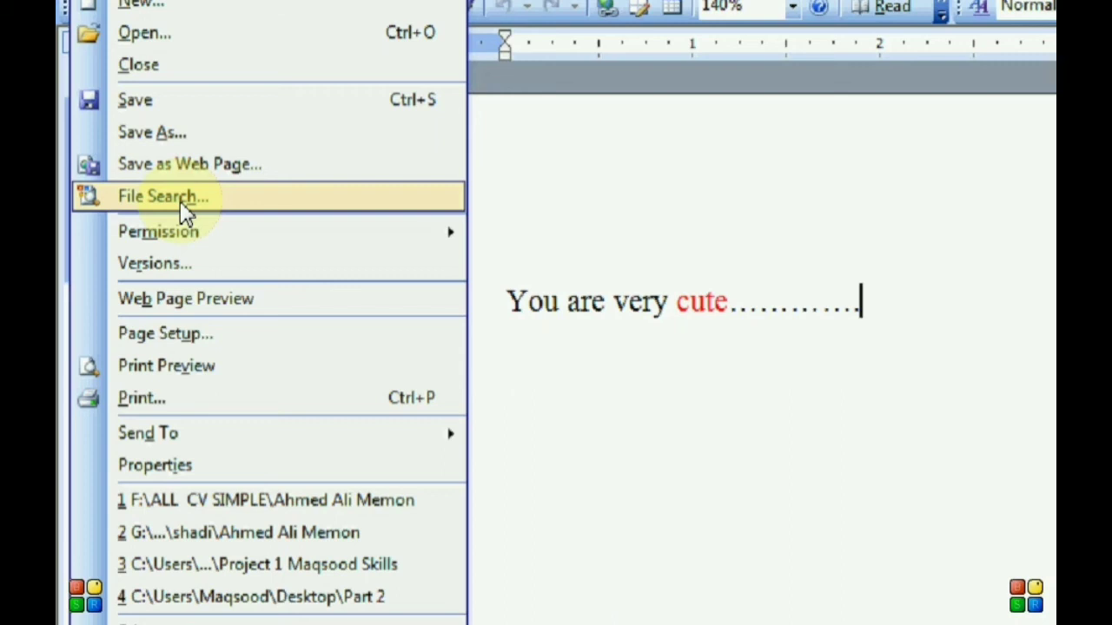
mouse_move(387, 237)
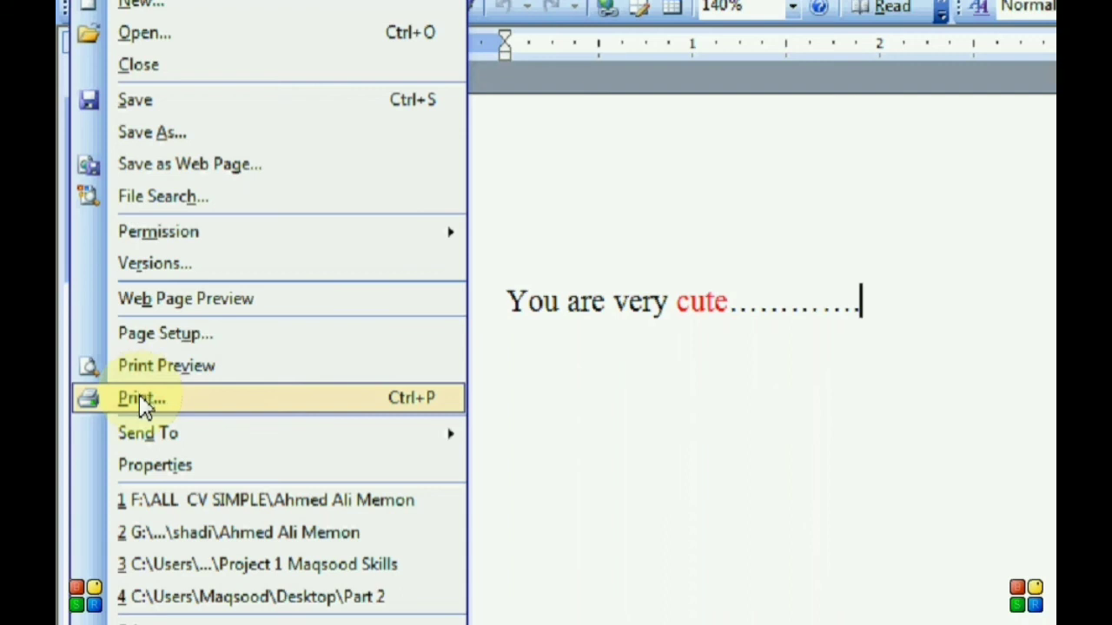
mouse_move(128, 450)
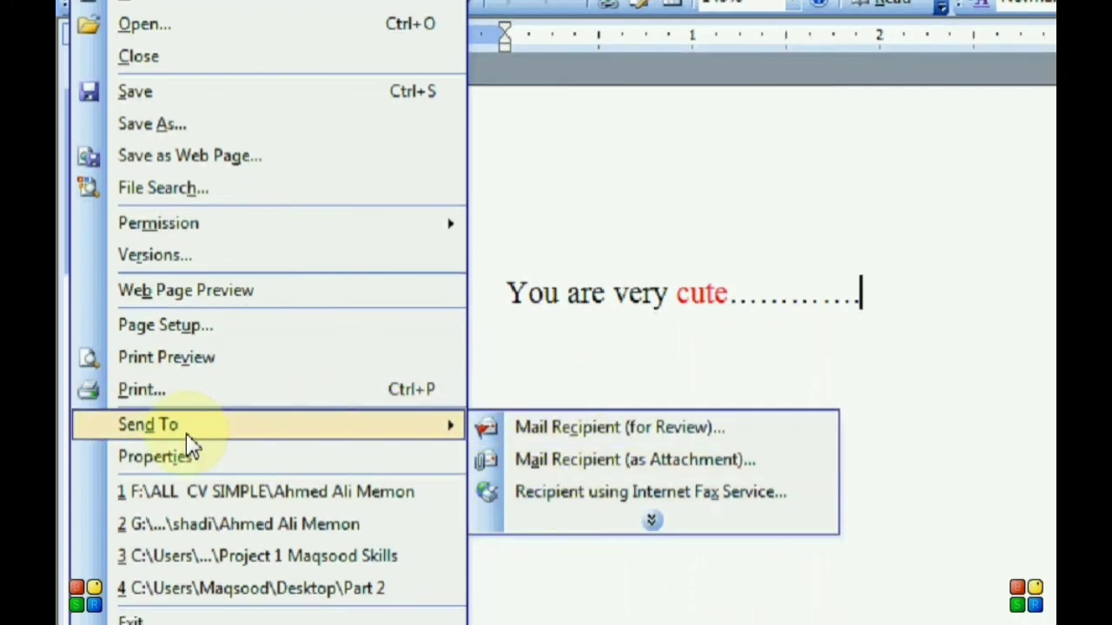
click(178, 455)
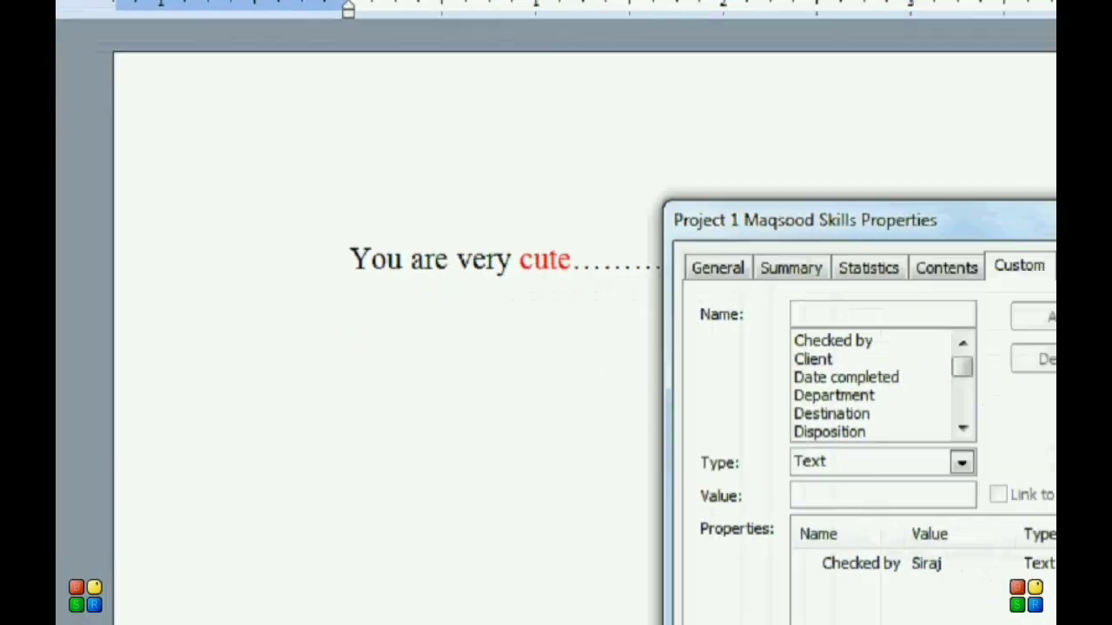
click(718, 267)
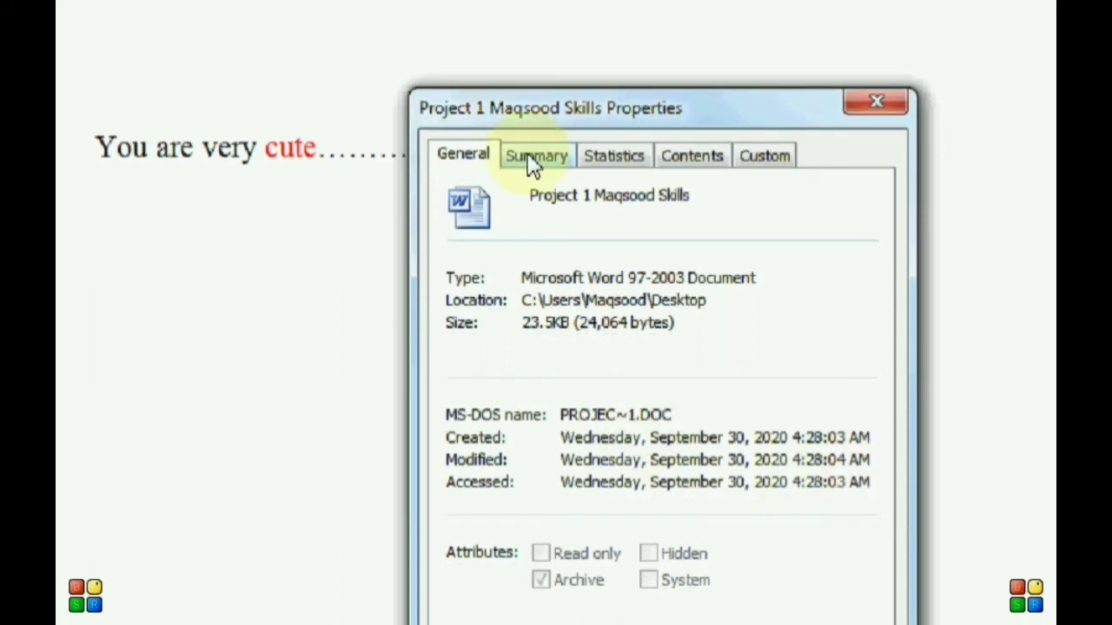
click(531, 170)
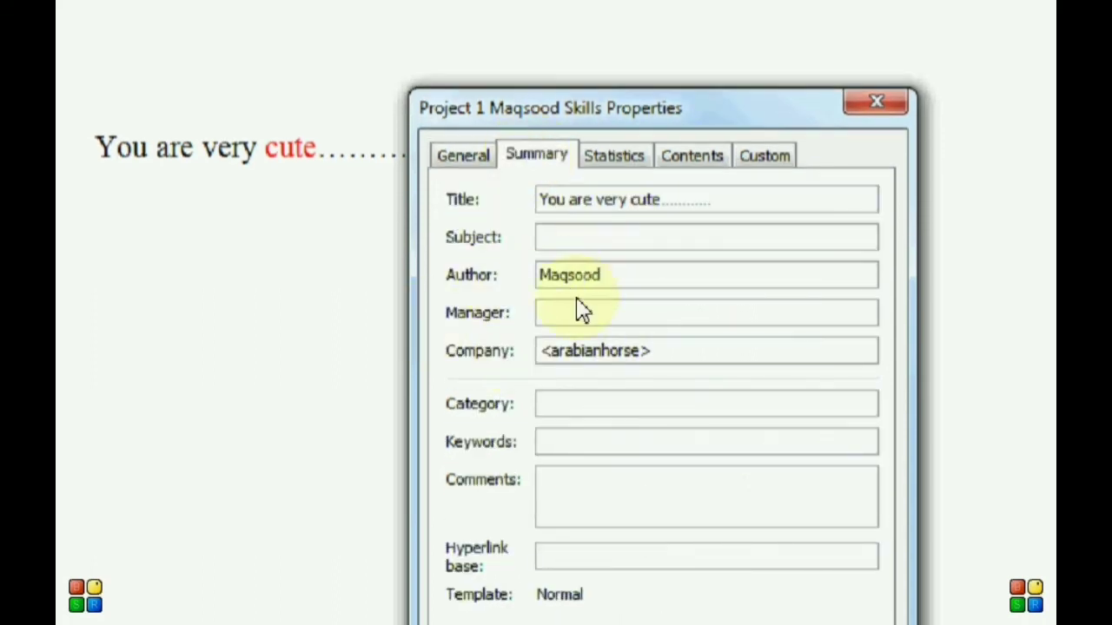
Examine the document's statistics, including the total editing time, and close the properties
click(625, 156)
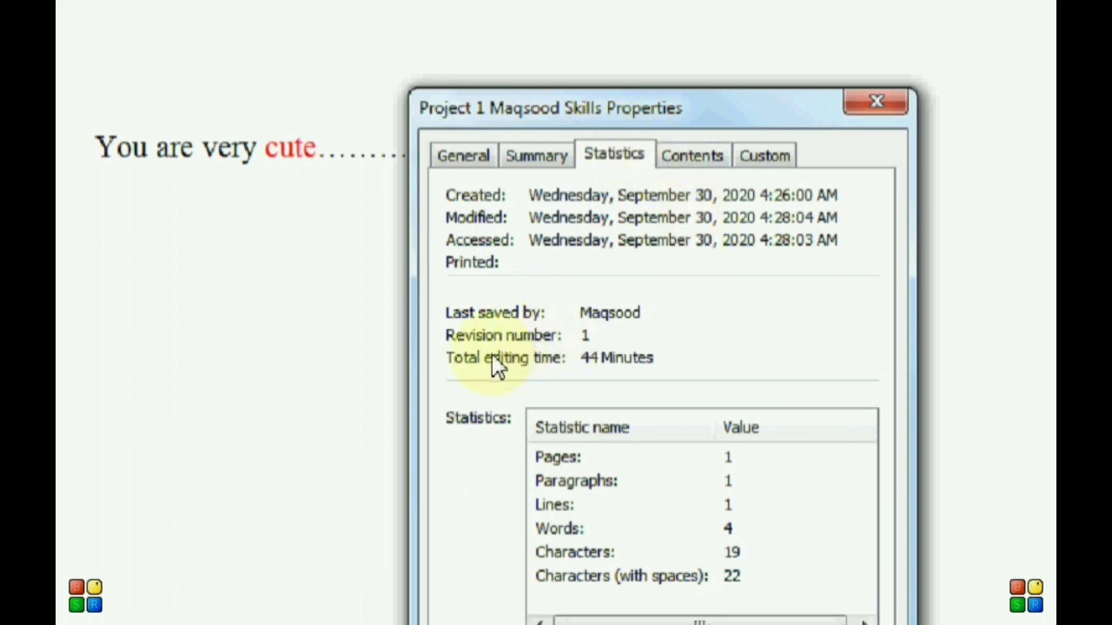
double_click(613, 363)
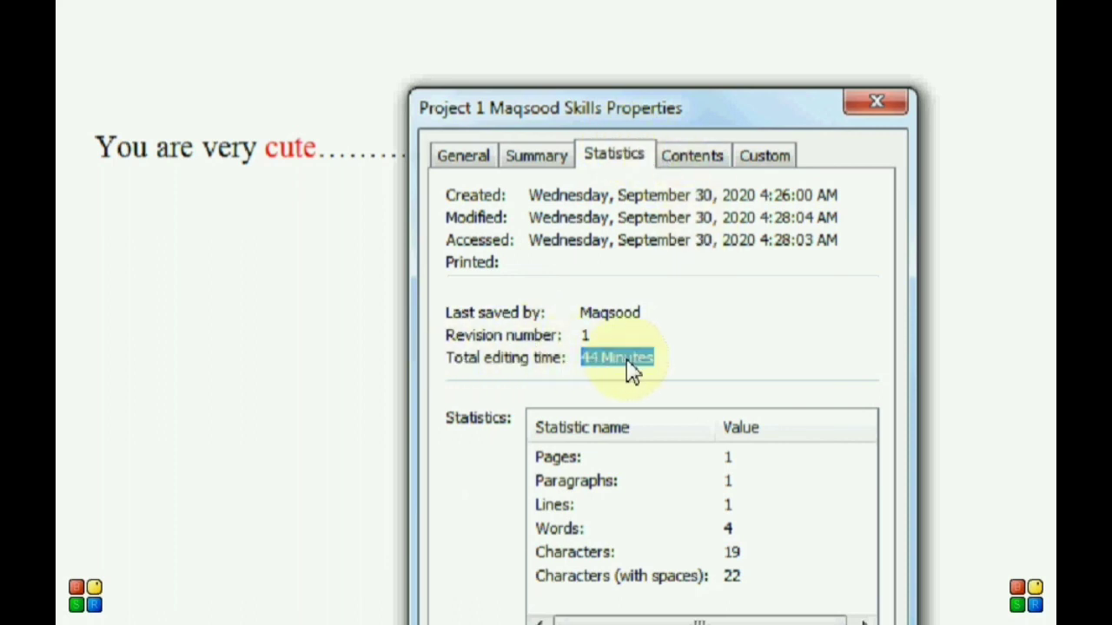
click(620, 359)
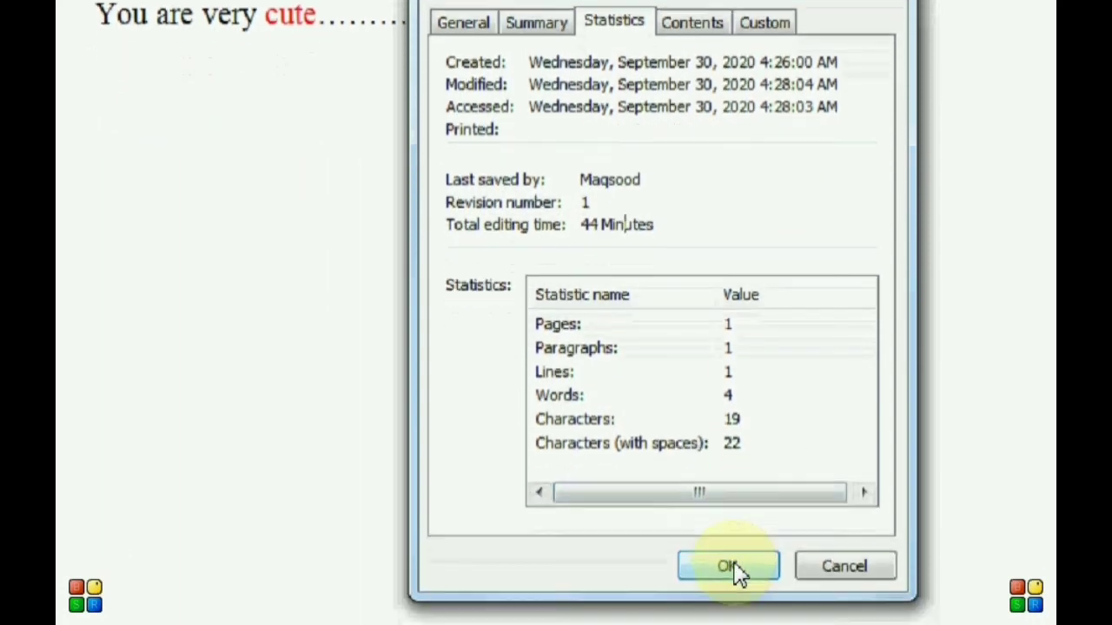
click(730, 567)
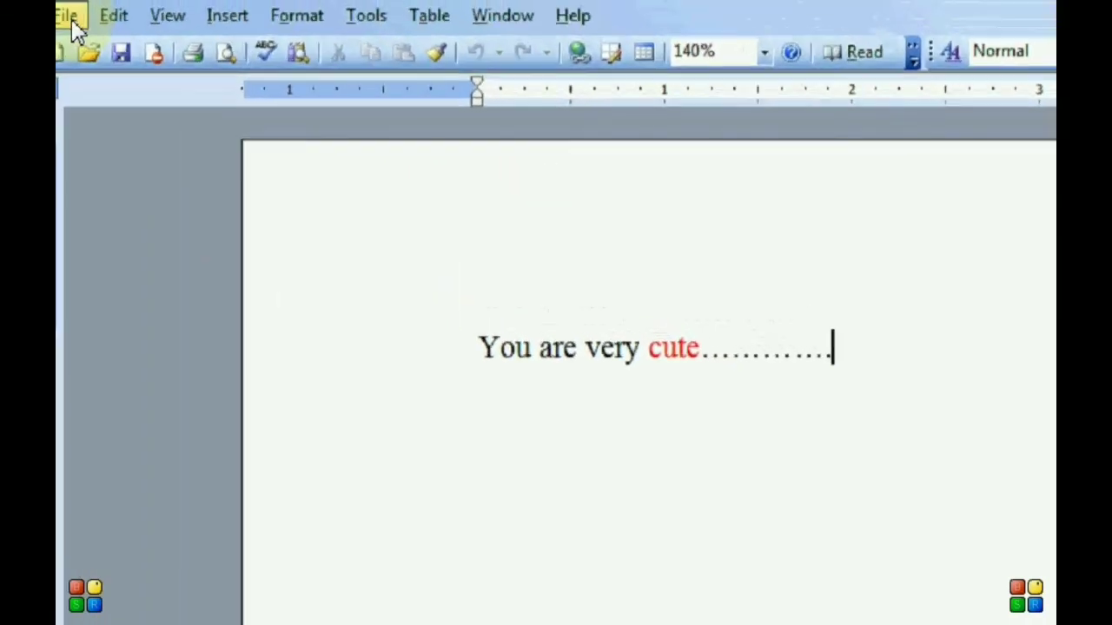
click(73, 27)
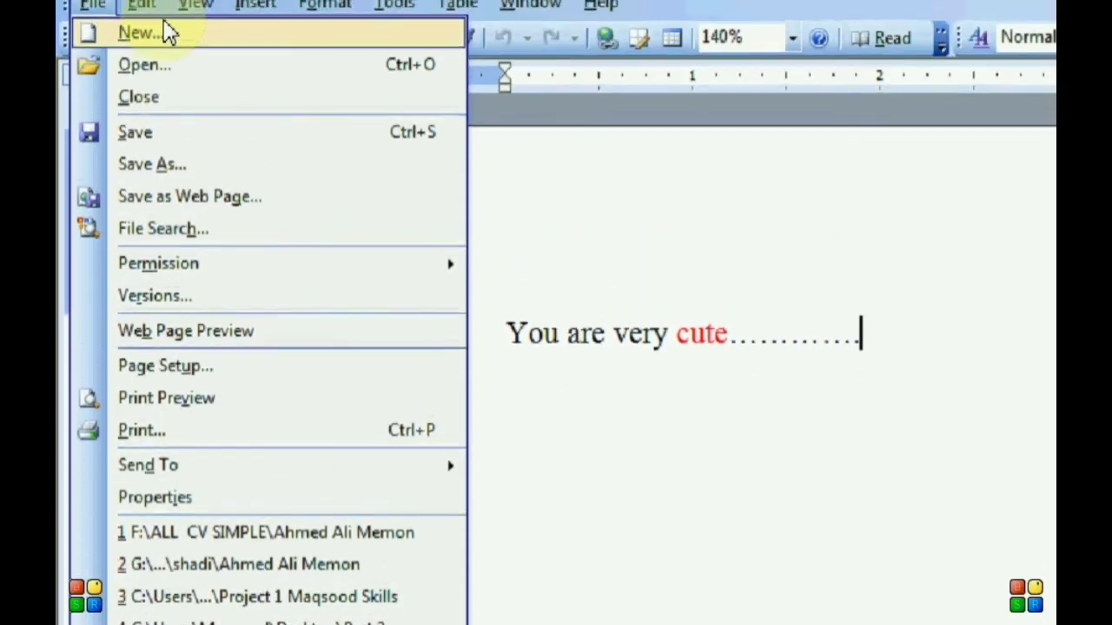
click(93, 5)
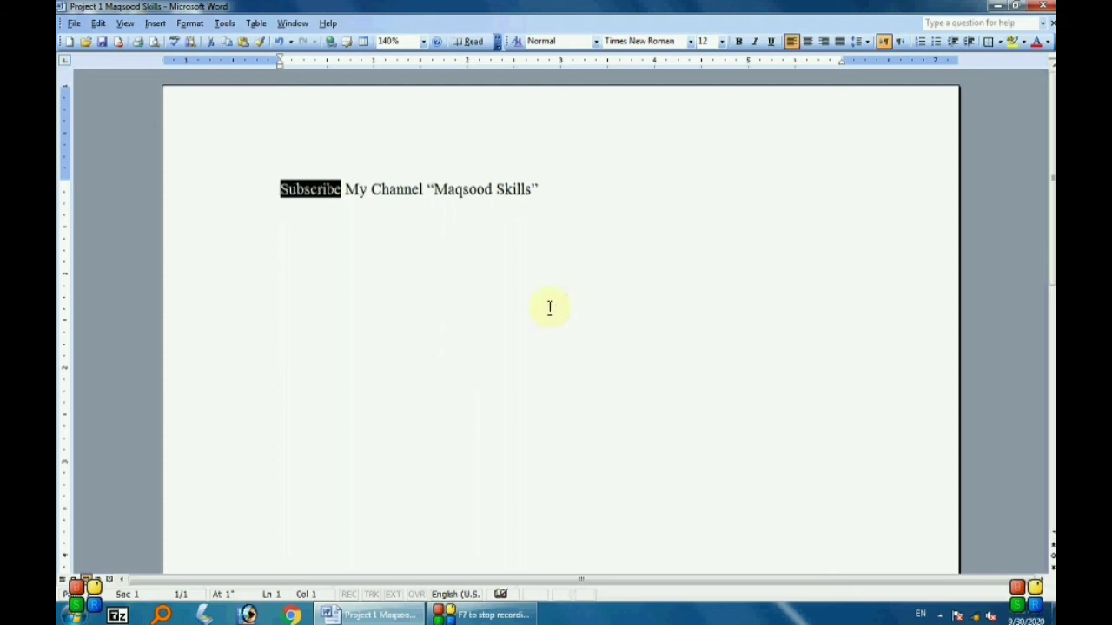
Highlight the word "Subscribe" in red and add "Thank you" on a line below the channel text
click(1025, 43)
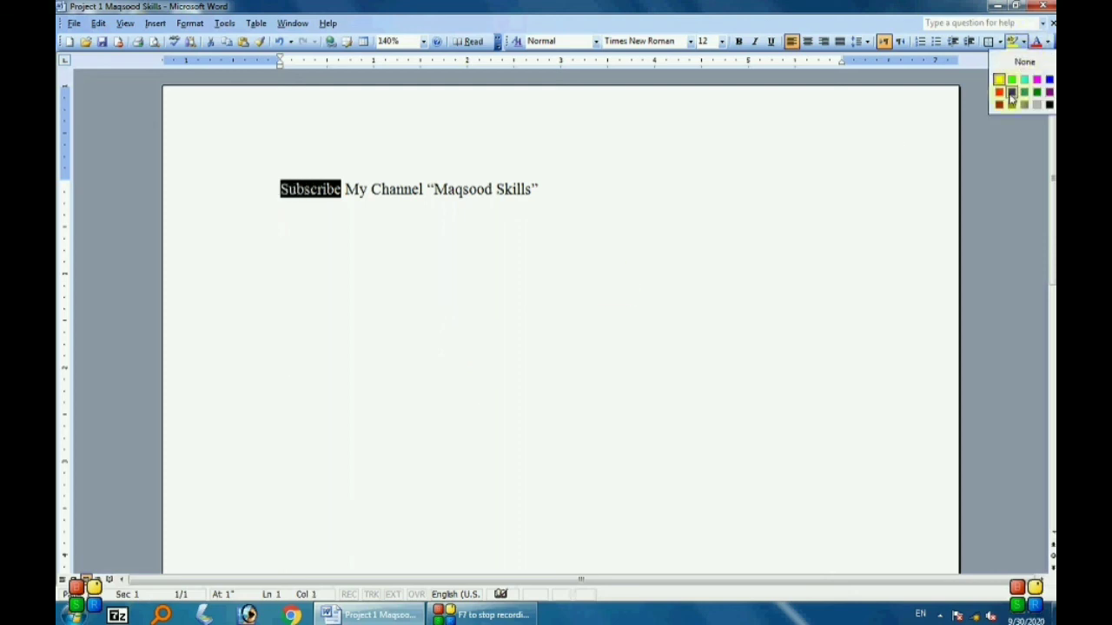
click(1000, 92)
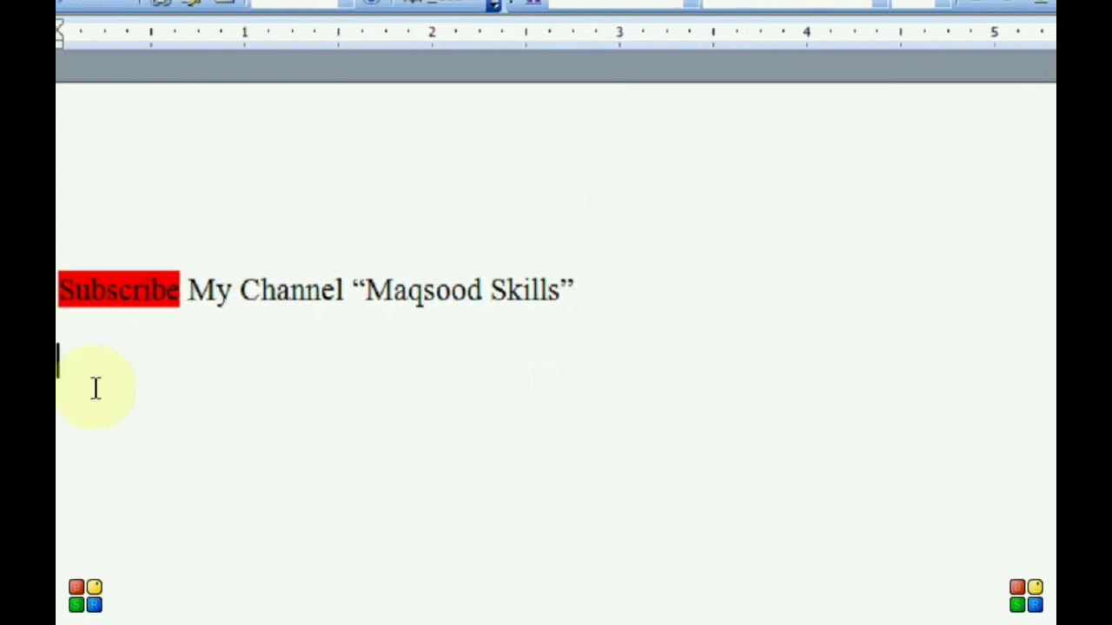
text(k you)
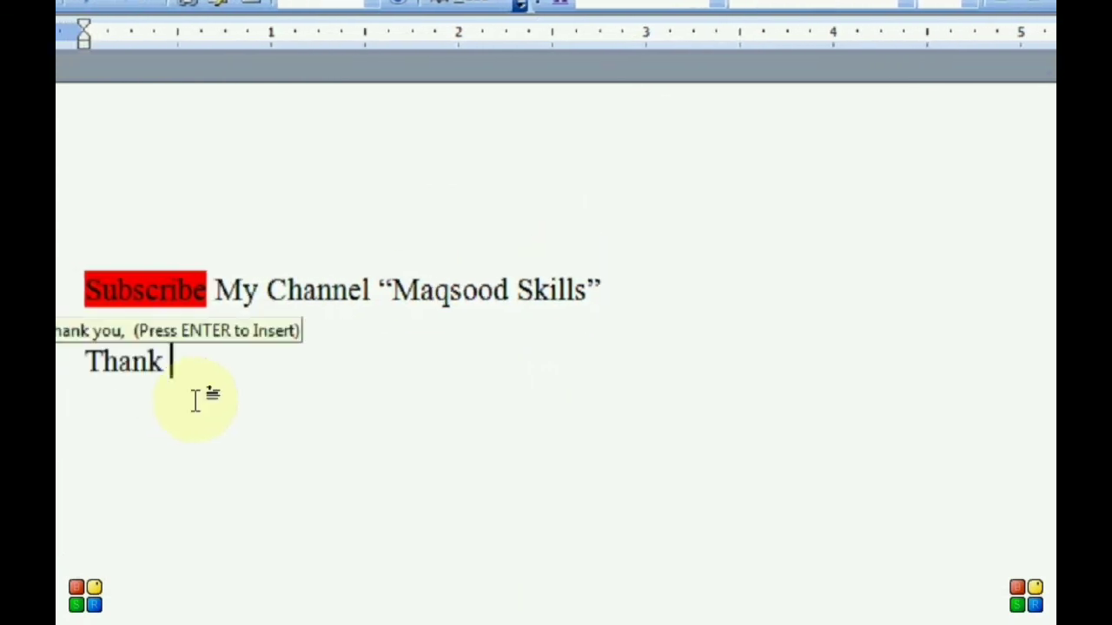